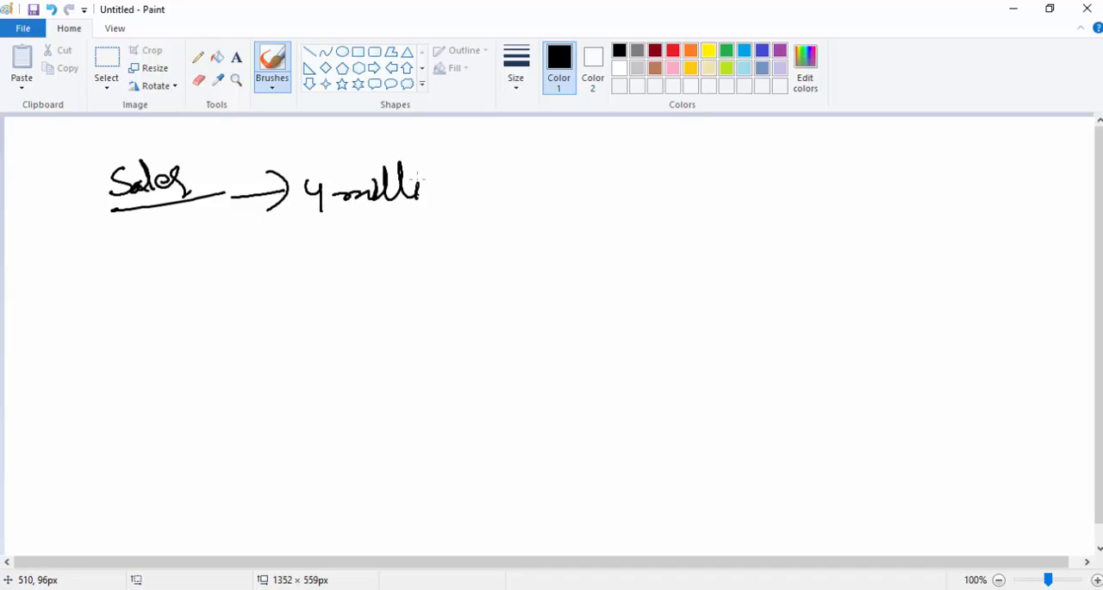
Open a tall bracket after "4 million" and handwrite the year 2010 inside it, undoing the miswritten digits.
{"action": "left_click_drag", "start_coordinate": [488, 159], "coordinate": [497, 155]}
{"action": "left_click_drag", "start_coordinate": [480, 199], "coordinate": [492, 239]}
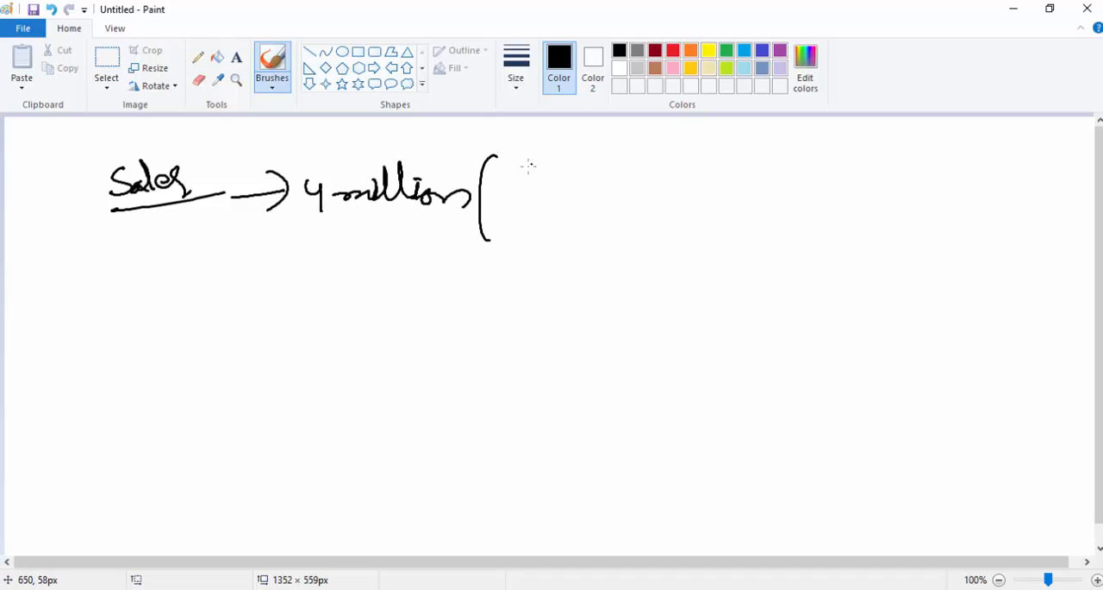
{"action": "left_click_drag", "start_coordinate": [507, 173], "coordinate": [530, 195]}
{"action": "left_click_drag", "start_coordinate": [549, 176], "coordinate": [576, 195]}
{"action": "left_click_drag", "start_coordinate": [594, 178], "coordinate": [593, 181]}
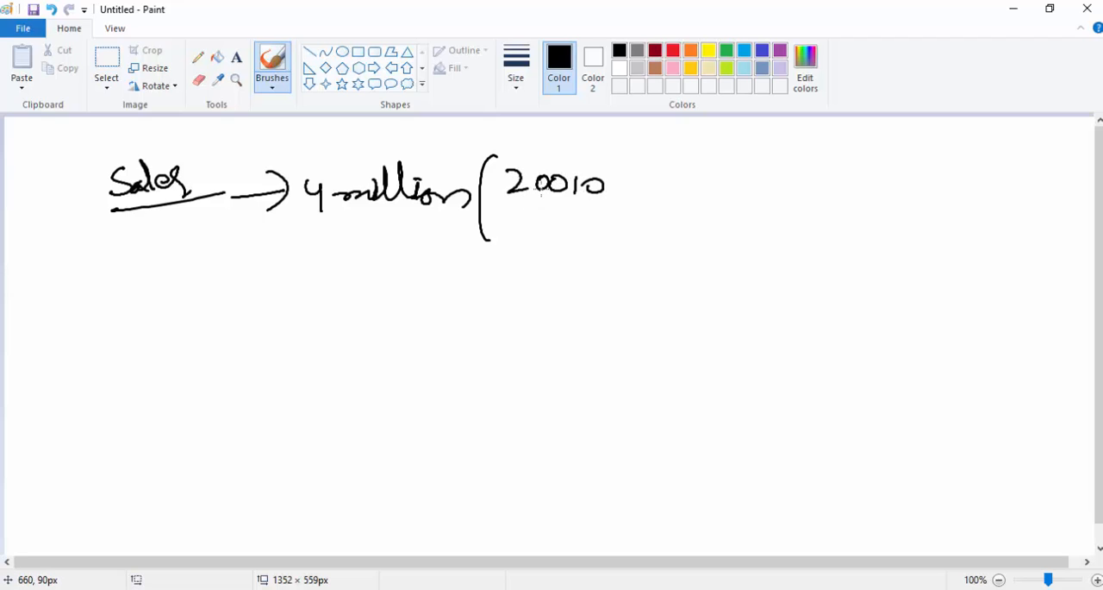
{"action": "key", "text": "ctrl+z"}
{"action": "key", "text": "ctrl+z"}
{"action": "key", "text": "ctrl+z"}
{"action": "mouse_move", "coordinate": [556, 171]}
{"action": "left_mouse_down"}
{"action": "mouse_move", "coordinate": [556, 191]}
{"action": "mouse_move", "coordinate": [569, 176]}
{"action": "left_mouse_up"}
Handwrite 2011, 2012 and 2013 in a column below 2010 and close the bracket around the years.
{"action": "mouse_move", "coordinate": [519, 204]}
{"action": "left_mouse_down"}
{"action": "mouse_move", "coordinate": [533, 215]}
{"action": "mouse_move", "coordinate": [541, 206]}
{"action": "left_mouse_up"}
{"action": "left_click_drag", "start_coordinate": [554, 204], "coordinate": [566, 215]}
{"action": "left_click_drag", "start_coordinate": [524, 228], "coordinate": [547, 228]}
{"action": "mouse_move", "coordinate": [553, 224]}
{"action": "left_mouse_down"}
{"action": "mouse_move", "coordinate": [552, 240]}
{"action": "mouse_move", "coordinate": [584, 232]}
{"action": "left_mouse_up"}
{"action": "left_click_drag", "start_coordinate": [523, 251], "coordinate": [544, 258]}
{"action": "mouse_move", "coordinate": [558, 244]}
{"action": "left_mouse_down"}
{"action": "mouse_move", "coordinate": [572, 264]}
{"action": "mouse_move", "coordinate": [561, 267]}
{"action": "left_mouse_up"}
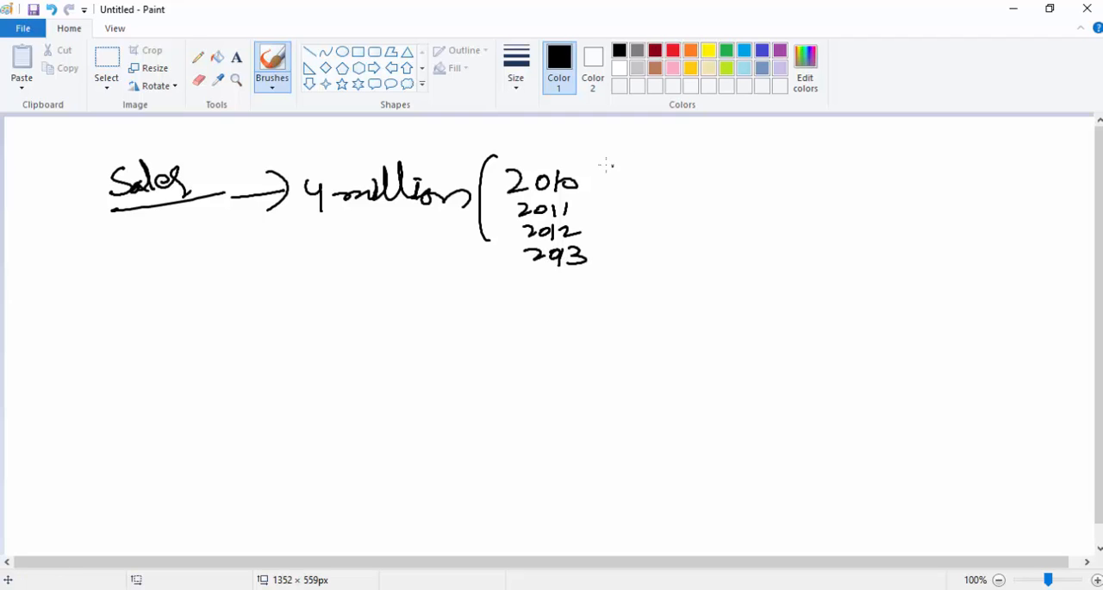
{"action": "mouse_move", "coordinate": [603, 162]}
{"action": "left_mouse_down"}
{"action": "mouse_move", "coordinate": [604, 267]}
{"action": "mouse_move", "coordinate": [586, 276]}
{"action": "left_mouse_up"}
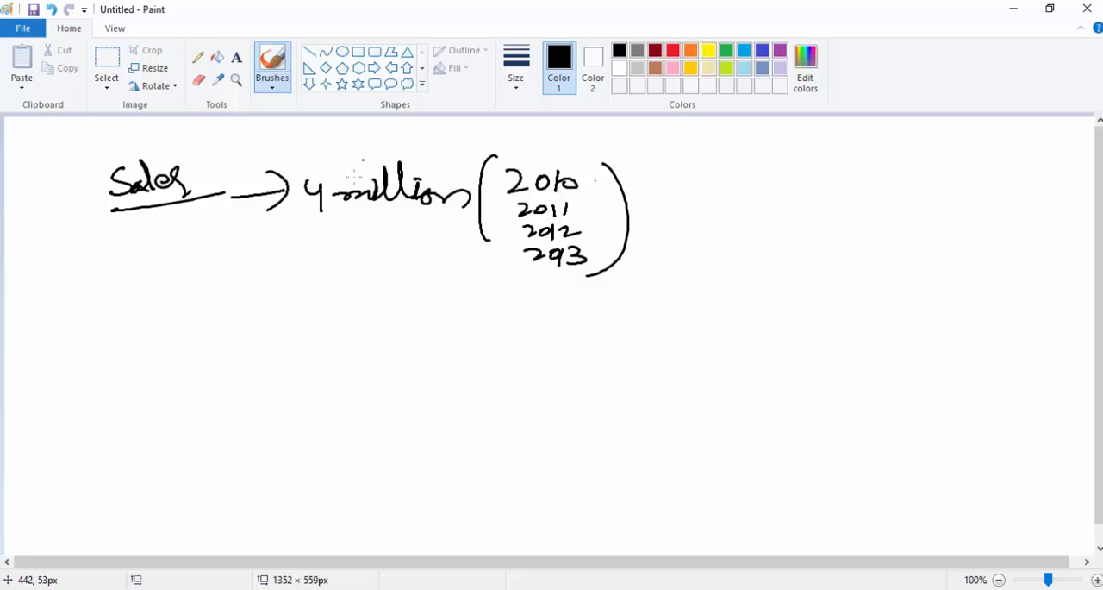
Circle "4 million" with an arrow pointing toward the years, and ring 2010–2012 and 2013 as separate groups.
{"action": "mouse_move", "coordinate": [352, 156]}
{"action": "left_mouse_down"}
{"action": "mouse_move", "coordinate": [285, 173]}
{"action": "mouse_move", "coordinate": [399, 272]}
{"action": "mouse_move", "coordinate": [476, 168]}
{"action": "mouse_move", "coordinate": [299, 151]}
{"action": "left_mouse_up"}
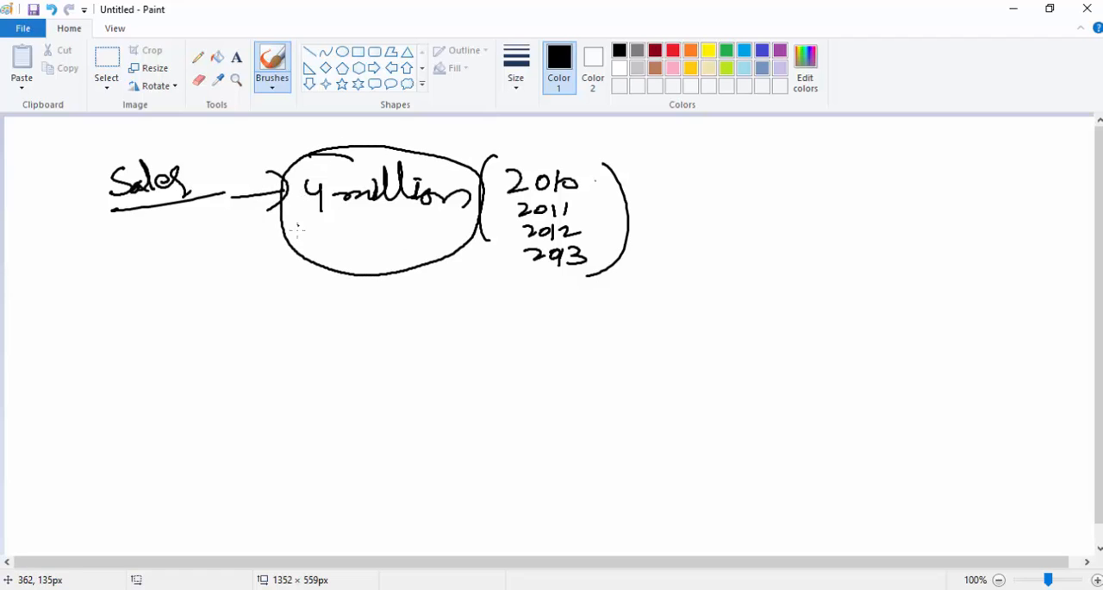
{"action": "mouse_move", "coordinate": [409, 247]}
{"action": "left_mouse_down"}
{"action": "mouse_move", "coordinate": [455, 278]}
{"action": "mouse_move", "coordinate": [479, 274]}
{"action": "mouse_move", "coordinate": [445, 301]}
{"action": "left_mouse_up"}
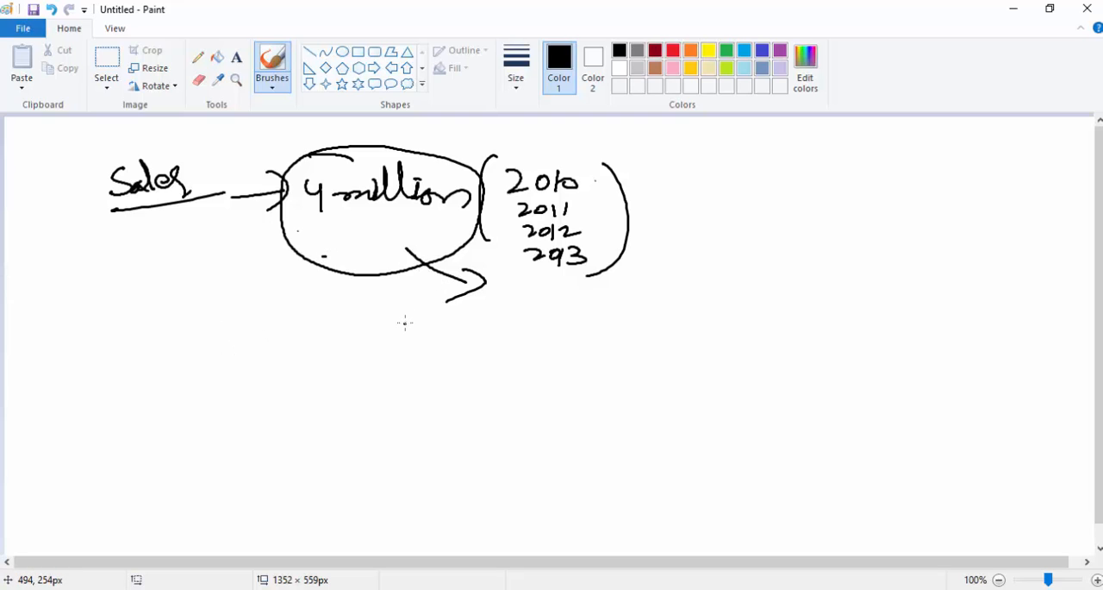
{"action": "mouse_move", "coordinate": [500, 239]}
{"action": "left_mouse_down"}
{"action": "mouse_move", "coordinate": [548, 249]}
{"action": "mouse_move", "coordinate": [606, 234]}
{"action": "mouse_move", "coordinate": [586, 151]}
{"action": "mouse_move", "coordinate": [494, 179]}
{"action": "mouse_move", "coordinate": [502, 248]}
{"action": "mouse_move", "coordinate": [497, 240]}
{"action": "left_mouse_up"}
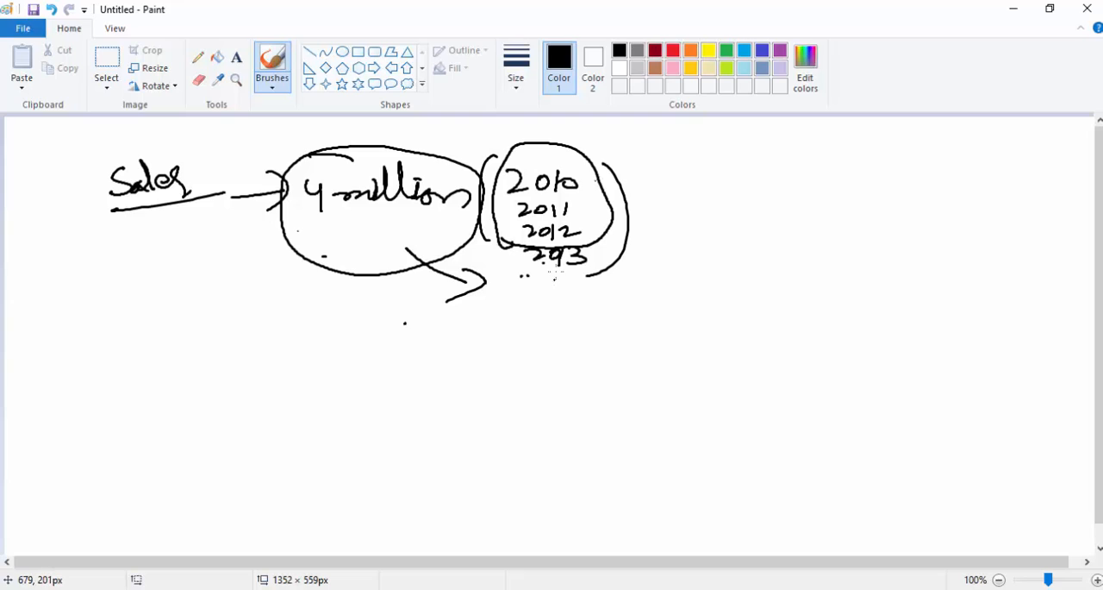
{"action": "mouse_move", "coordinate": [538, 276]}
{"action": "left_mouse_down"}
{"action": "mouse_move", "coordinate": [593, 236]}
{"action": "mouse_move", "coordinate": [520, 274]}
{"action": "mouse_move", "coordinate": [603, 258]}
{"action": "left_mouse_up"}
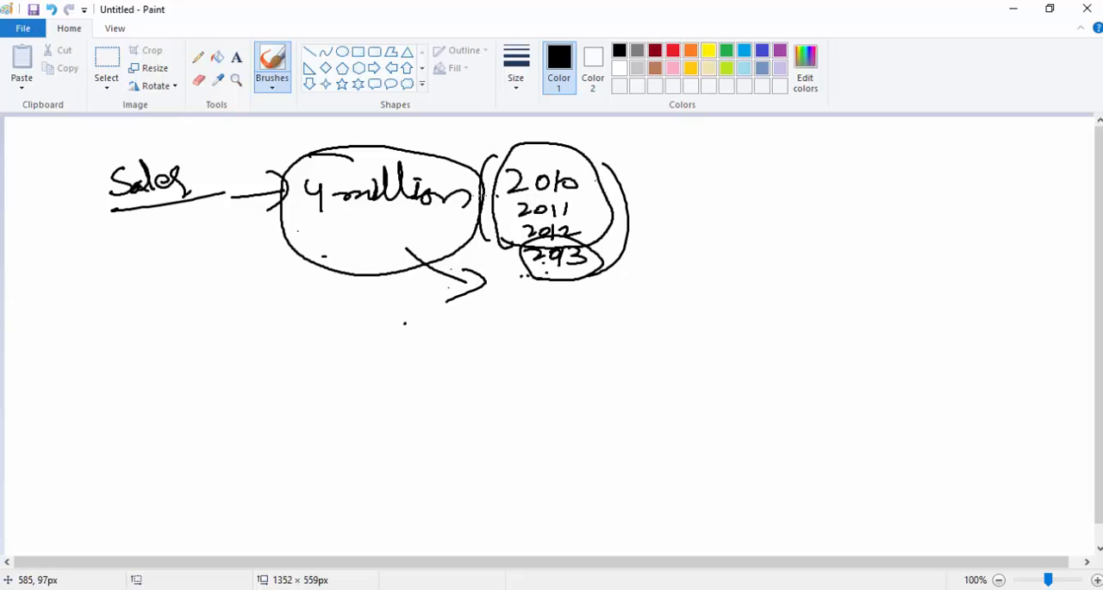
Draw divider lines between the four years and number them 1 to 4 at the ends of leader lines.
{"action": "mouse_move", "coordinate": [472, 206]}
{"action": "left_mouse_down"}
{"action": "mouse_move", "coordinate": [619, 205]}
{"action": "mouse_move", "coordinate": [531, 221]}
{"action": "mouse_move", "coordinate": [617, 219]}
{"action": "left_mouse_up"}
{"action": "left_click_drag", "start_coordinate": [474, 250], "coordinate": [667, 247]}
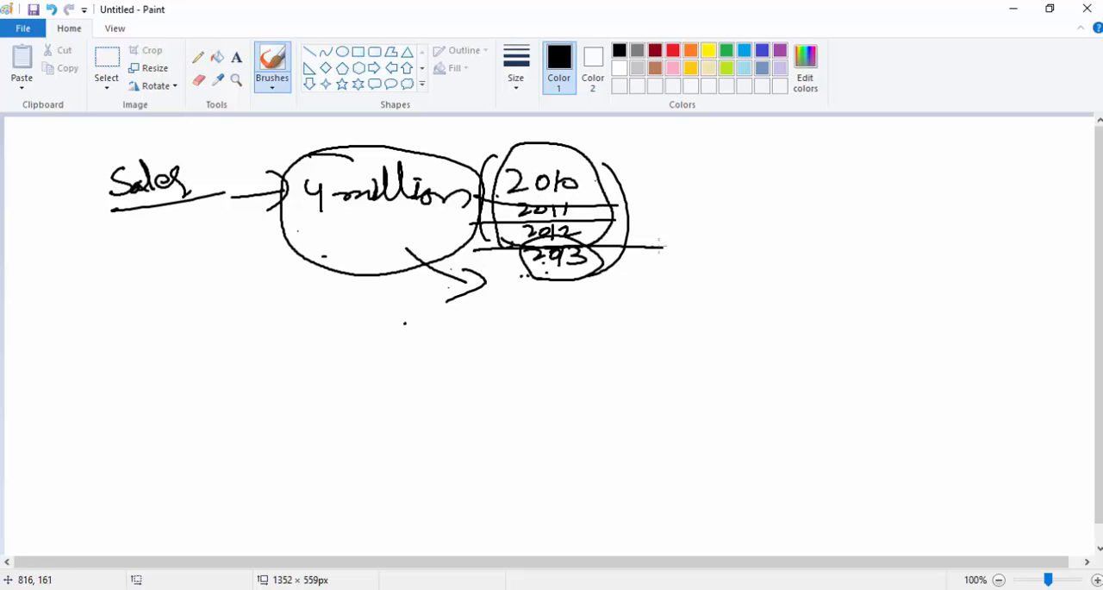
{"action": "left_click_drag", "start_coordinate": [574, 186], "coordinate": [664, 174]}
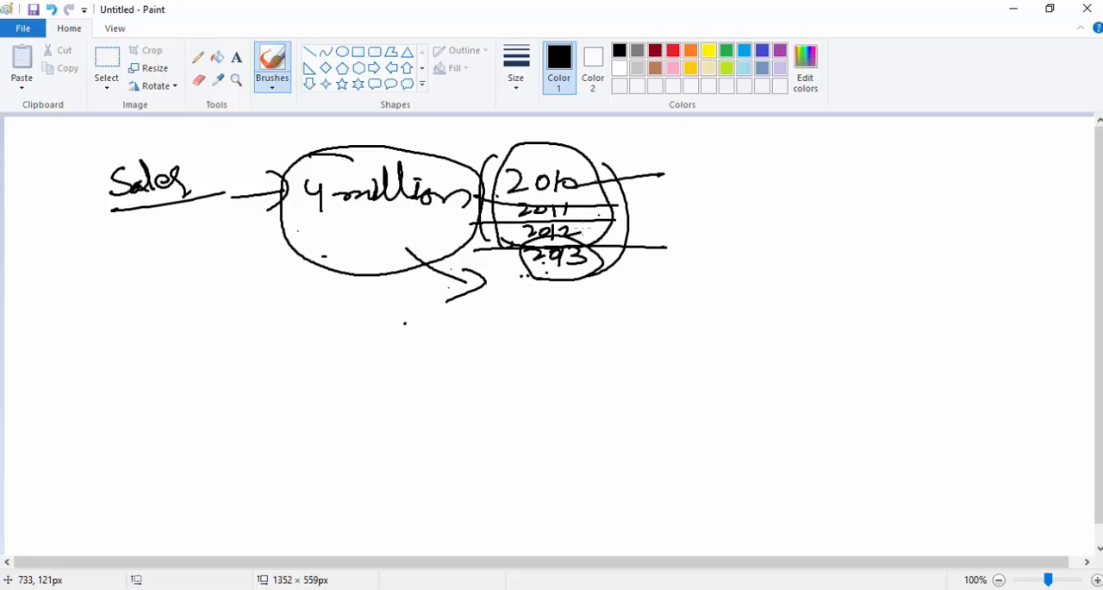
{"action": "left_click_drag", "start_coordinate": [572, 208], "coordinate": [677, 207]}
{"action": "left_click_drag", "start_coordinate": [575, 230], "coordinate": [697, 223]}
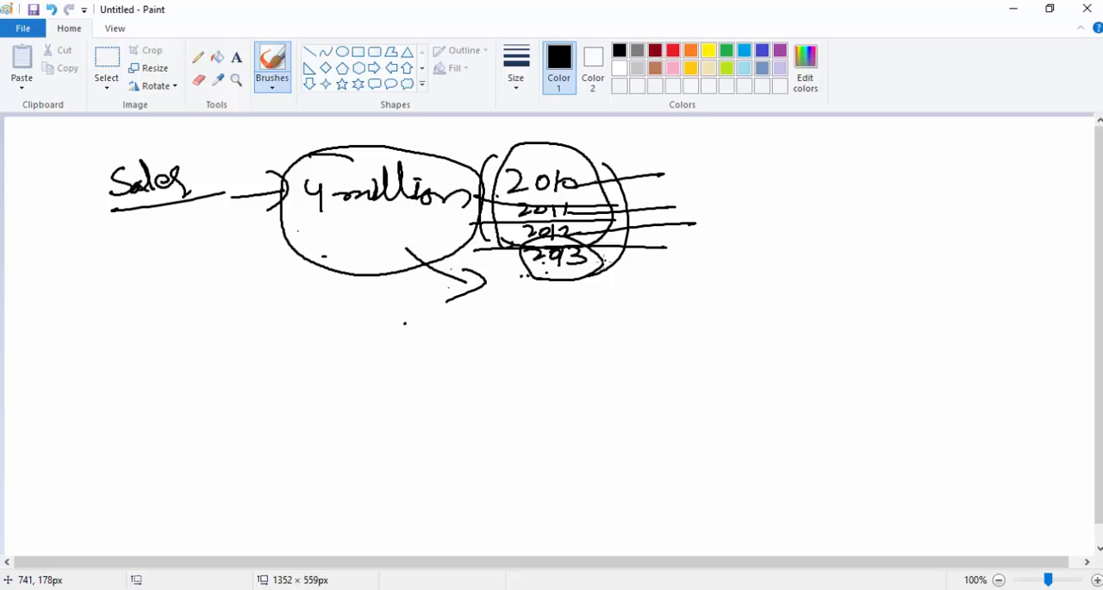
{"action": "left_click_drag", "start_coordinate": [601, 267], "coordinate": [680, 270]}
{"action": "left_click_drag", "start_coordinate": [685, 165], "coordinate": [686, 181]}
{"action": "mouse_move", "coordinate": [692, 205]}
{"action": "left_mouse_down"}
{"action": "mouse_move", "coordinate": [733, 209]}
{"action": "mouse_move", "coordinate": [709, 233]}
{"action": "mouse_move", "coordinate": [724, 272]}
{"action": "left_mouse_up"}
{"action": "left_click_drag", "start_coordinate": [728, 260], "coordinate": [717, 298]}
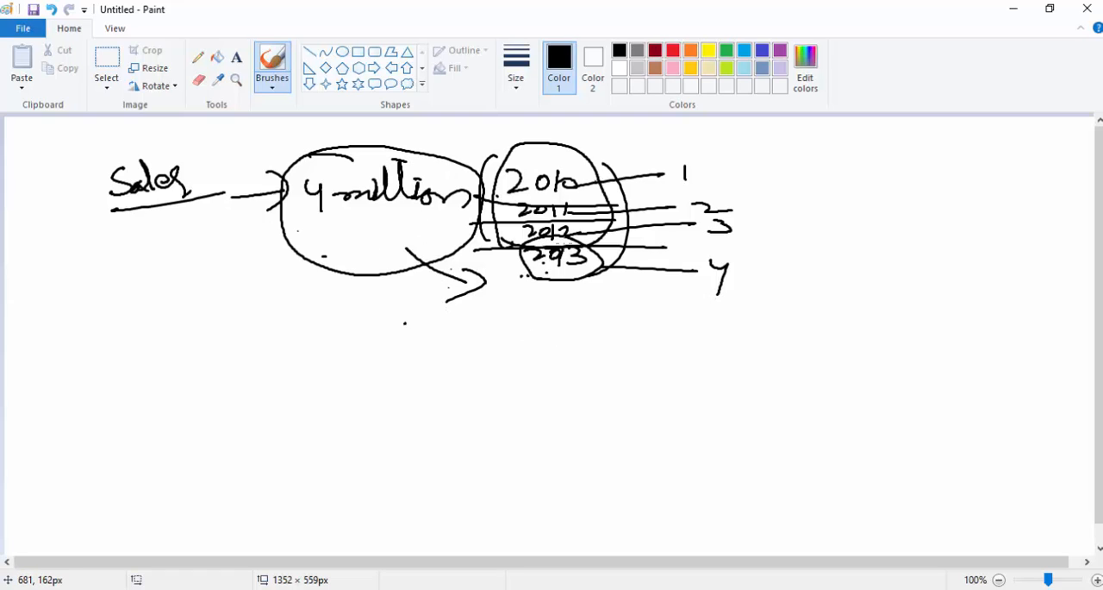
Circle the year 2013 and write a circled "1 million" beside its number 4.
{"action": "mouse_move", "coordinate": [591, 258]}
{"action": "left_mouse_down"}
{"action": "mouse_move", "coordinate": [525, 302]}
{"action": "mouse_move", "coordinate": [614, 283]}
{"action": "mouse_move", "coordinate": [600, 270]}
{"action": "left_mouse_up"}
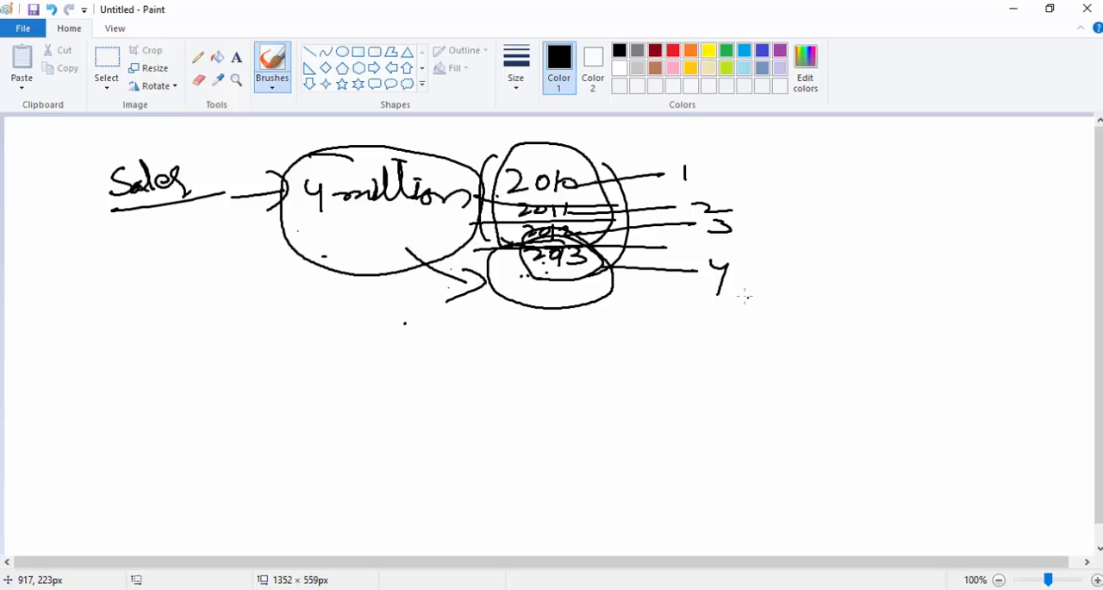
{"action": "mouse_move", "coordinate": [755, 281]}
{"action": "left_mouse_down"}
{"action": "mouse_move", "coordinate": [786, 295]}
{"action": "mouse_move", "coordinate": [791, 277]}
{"action": "mouse_move", "coordinate": [814, 300]}
{"action": "mouse_move", "coordinate": [858, 311]}
{"action": "left_mouse_up"}
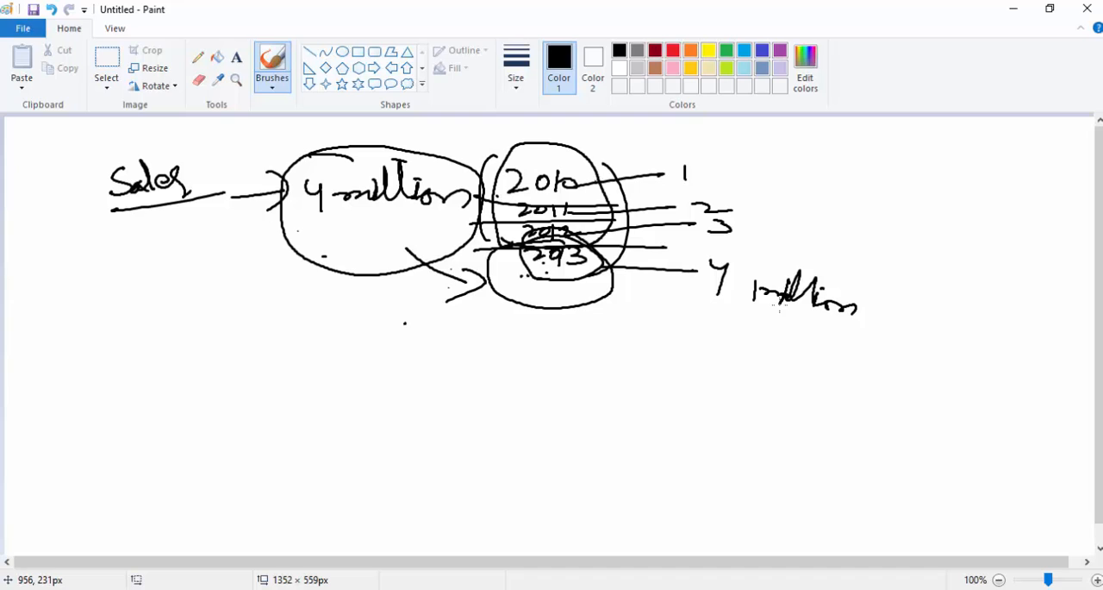
{"action": "mouse_move", "coordinate": [763, 265]}
{"action": "left_mouse_down"}
{"action": "mouse_move", "coordinate": [894, 302]}
{"action": "mouse_move", "coordinate": [757, 263]}
{"action": "left_mouse_up"}
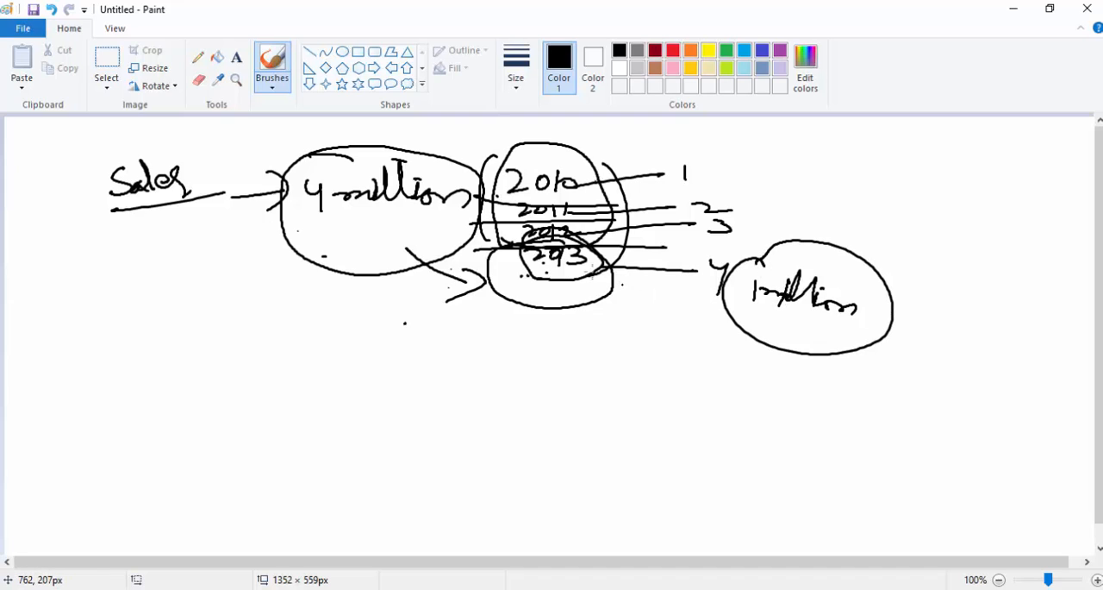
Ring 2013 again and draw arrows from "4 million" downward and toward the years.
{"action": "mouse_move", "coordinate": [587, 258]}
{"action": "left_mouse_down"}
{"action": "mouse_move", "coordinate": [570, 244]}
{"action": "mouse_move", "coordinate": [556, 321]}
{"action": "mouse_move", "coordinate": [566, 253]}
{"action": "left_mouse_up"}
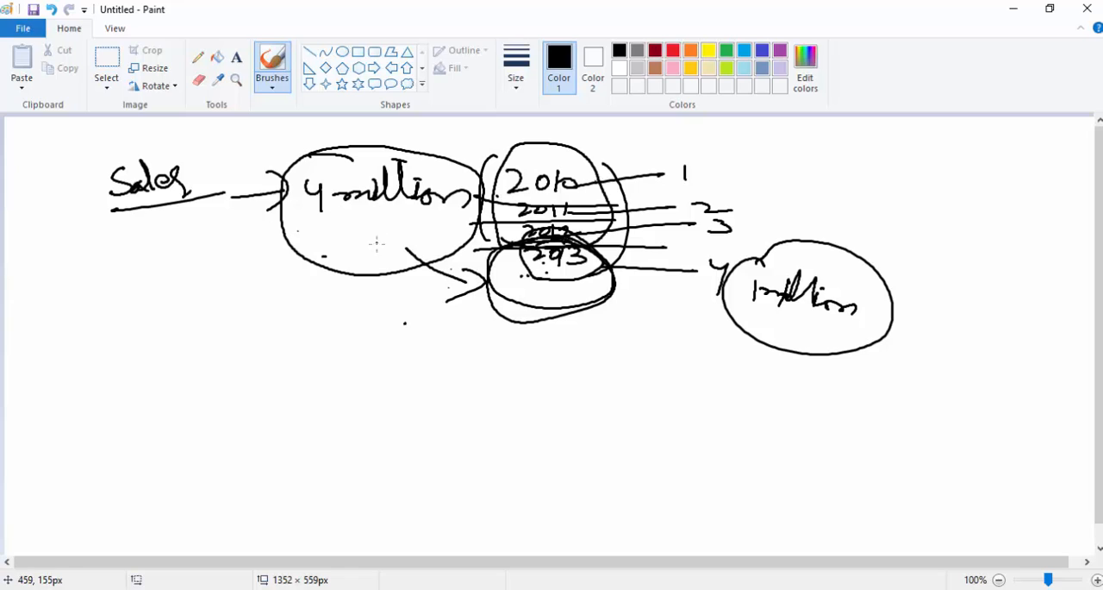
{"action": "mouse_move", "coordinate": [357, 277]}
{"action": "left_mouse_down"}
{"action": "mouse_move", "coordinate": [356, 264]}
{"action": "mouse_move", "coordinate": [357, 354]}
{"action": "mouse_move", "coordinate": [368, 347]}
{"action": "left_mouse_up"}
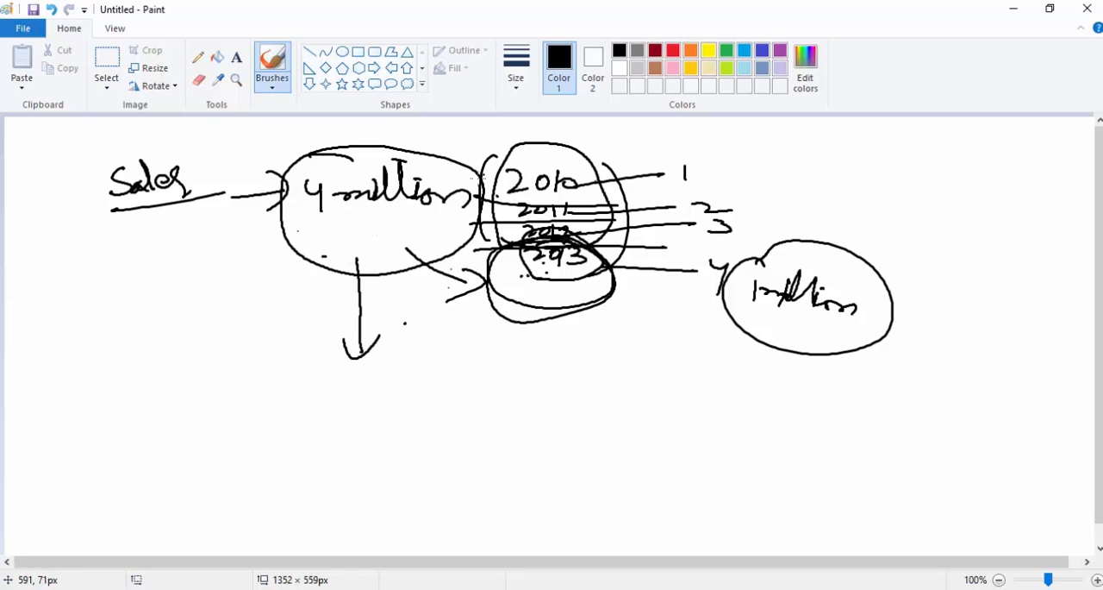
{"action": "mouse_move", "coordinate": [379, 218]}
{"action": "left_mouse_down"}
{"action": "mouse_move", "coordinate": [507, 198]}
{"action": "mouse_move", "coordinate": [506, 238]}
{"action": "mouse_move", "coordinate": [551, 255]}
{"action": "mouse_move", "coordinate": [563, 297]}
{"action": "mouse_move", "coordinate": [543, 251]}
{"action": "mouse_move", "coordinate": [613, 267]}
{"action": "mouse_move", "coordinate": [518, 280]}
{"action": "mouse_move", "coordinate": [552, 297]}
{"action": "left_mouse_up"}
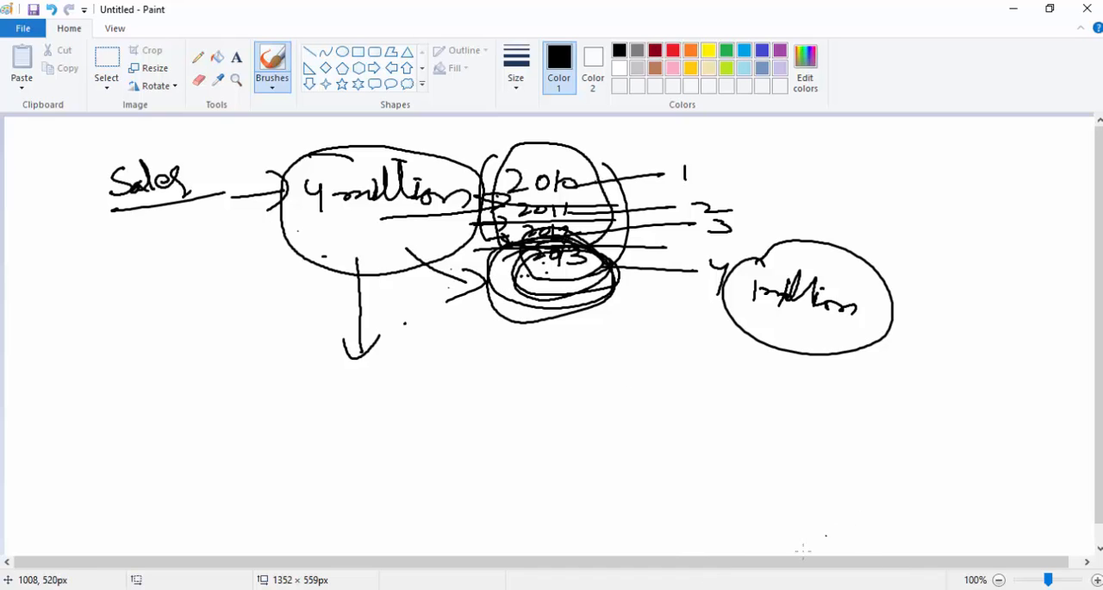
Switch to Visual Studio and look through the tables of the tabular model, from Date to DimCustomer, finishing on ProductCategory.
{"action": "key", "text": "alt+Tab"}
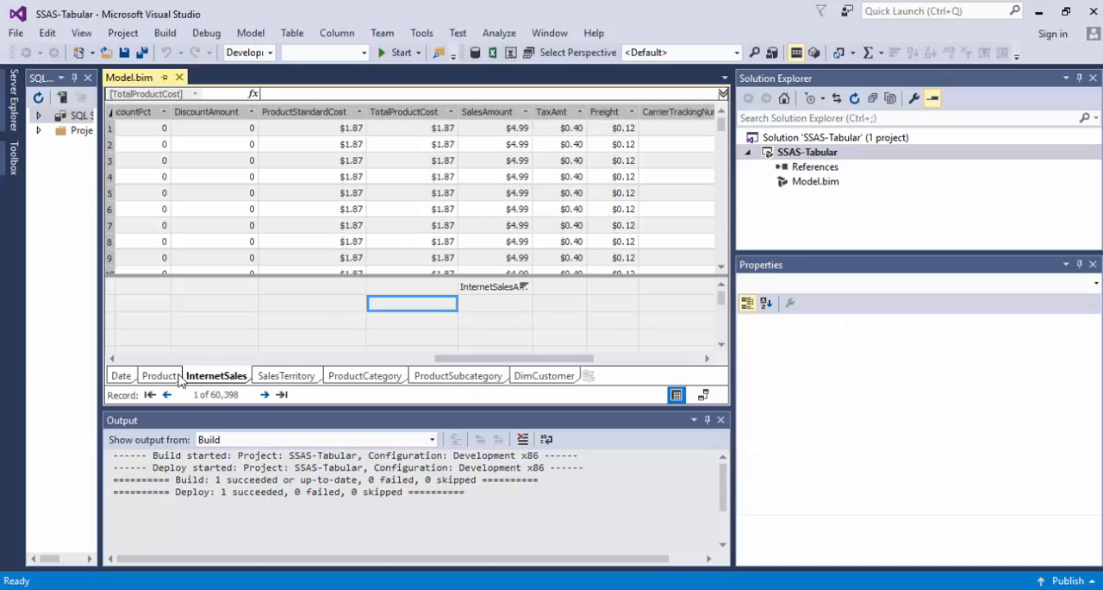
{"action": "left_click", "coordinate": [125, 379]}
{"action": "left_click", "coordinate": [158, 375]}
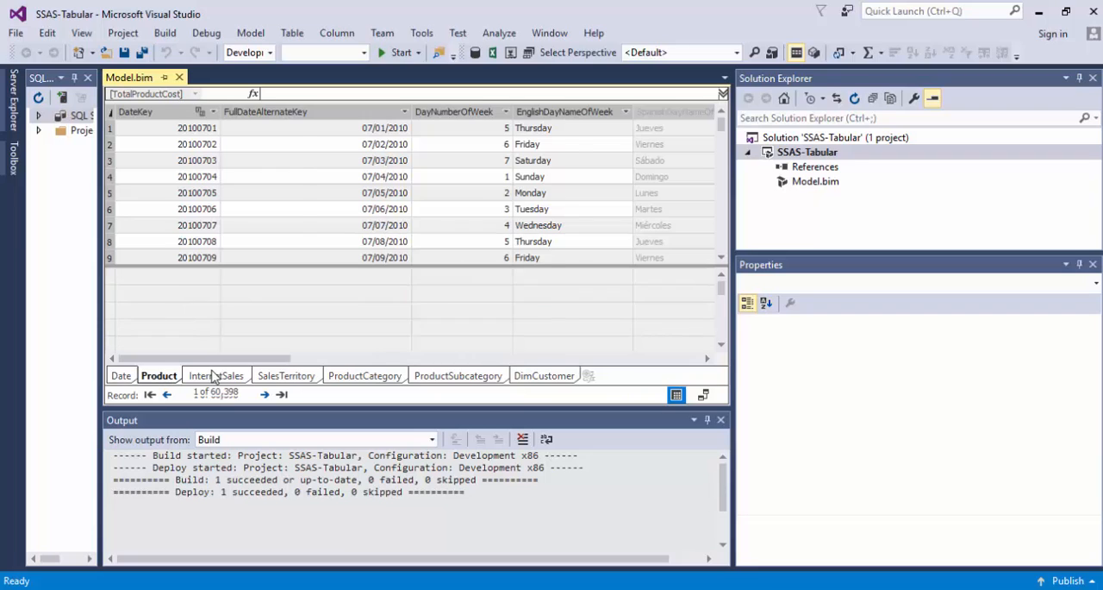
{"action": "left_click", "coordinate": [216, 376]}
{"action": "left_click", "coordinate": [281, 377]}
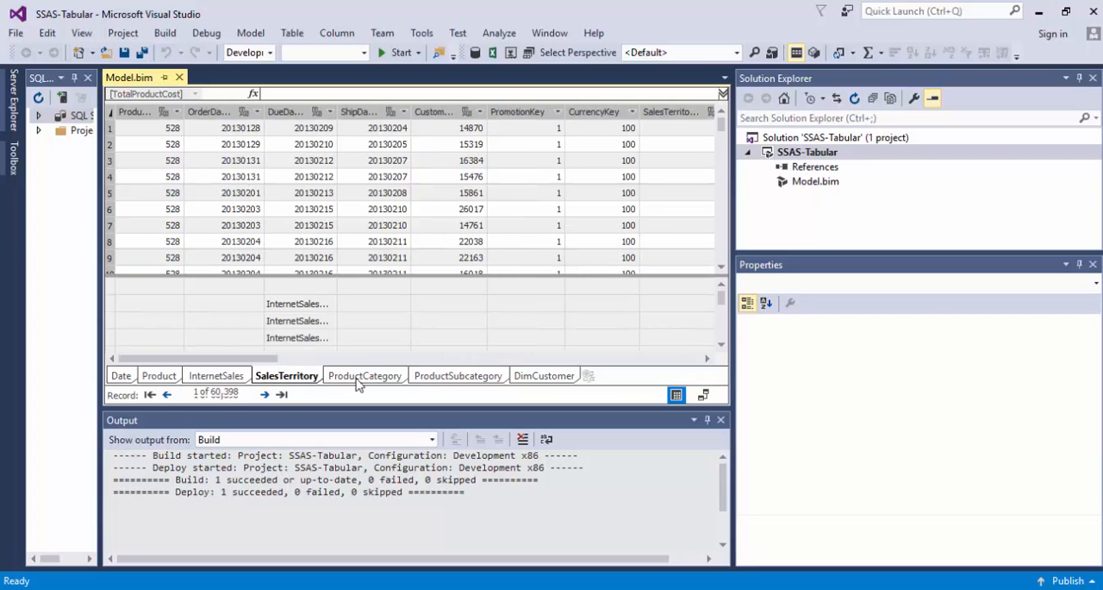
{"action": "left_click", "coordinate": [365, 377]}
{"action": "left_click", "coordinate": [460, 376]}
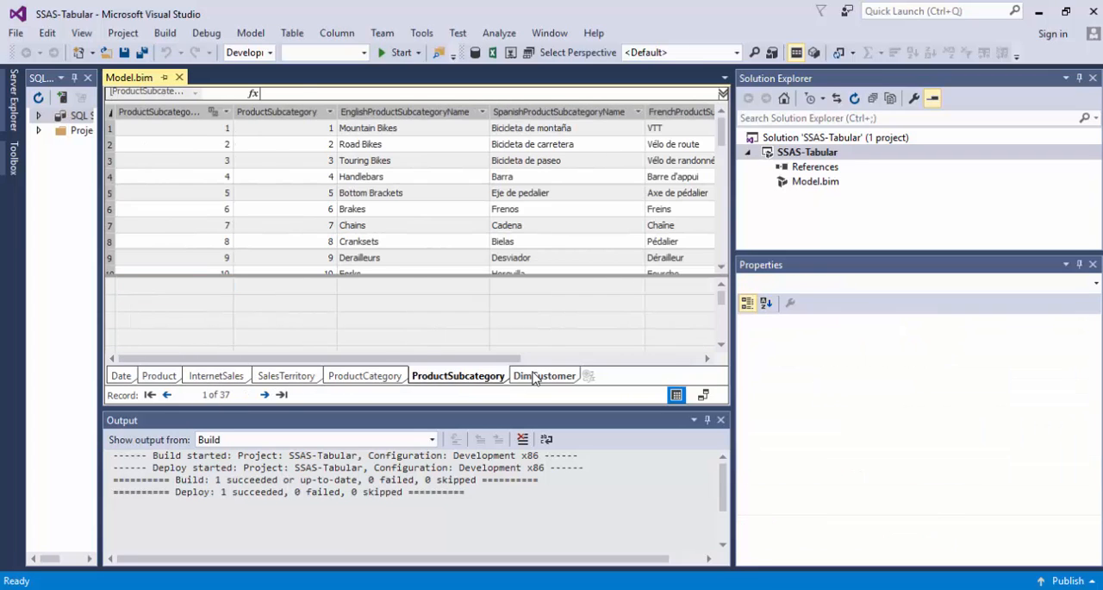
{"action": "left_click", "coordinate": [532, 377]}
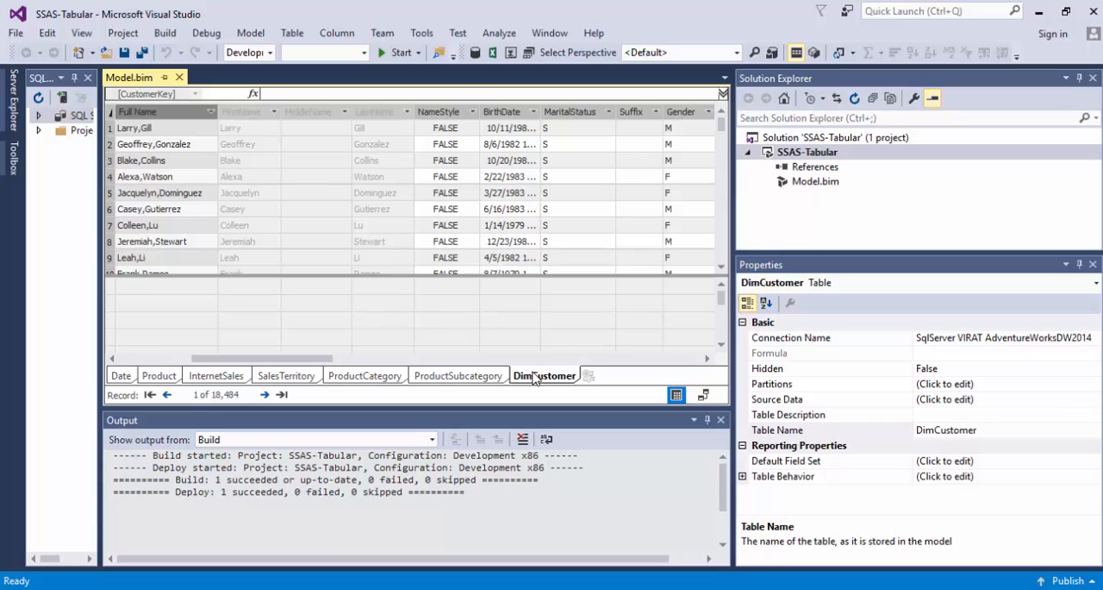
{"action": "left_click", "coordinate": [470, 377]}
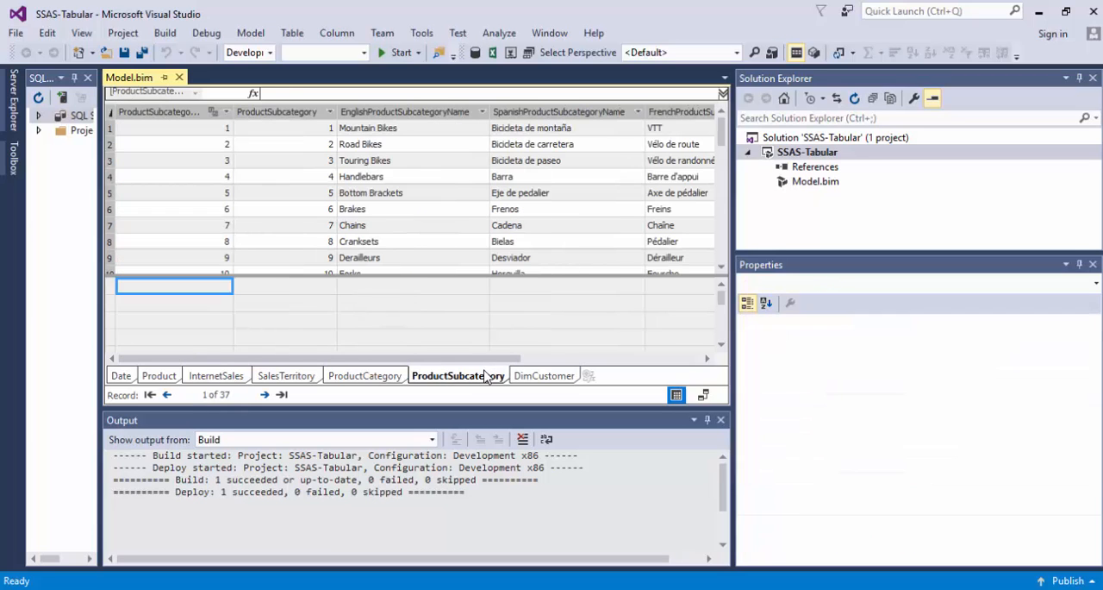
{"action": "left_click", "coordinate": [376, 374]}
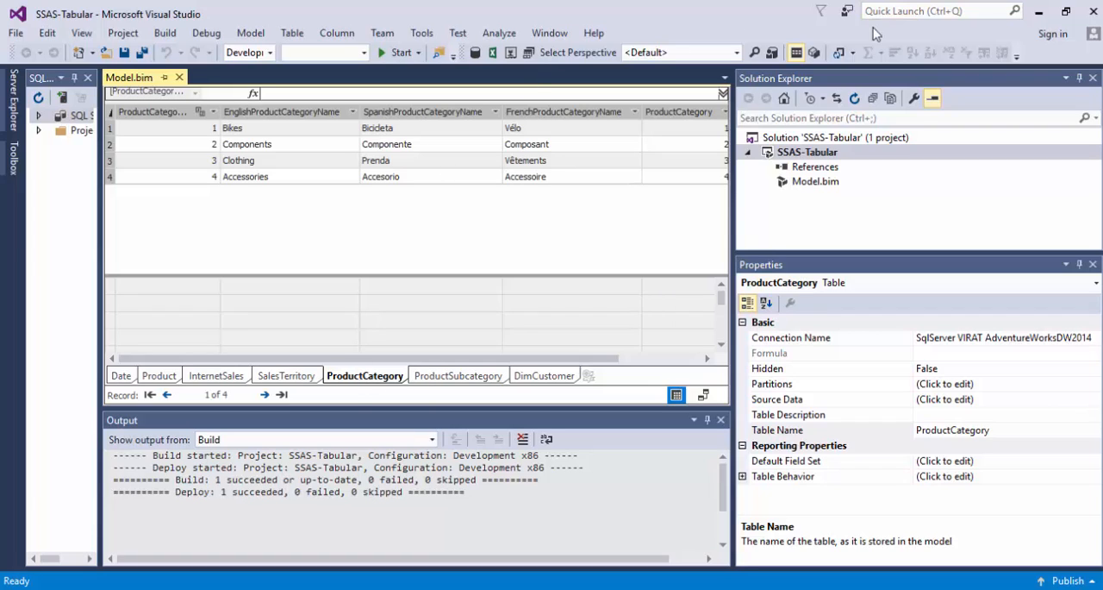
View the ProductCategory partition and its SQL query in Partition Manager, closing it without saving changes.
{"action": "left_click", "coordinate": [815, 54]}
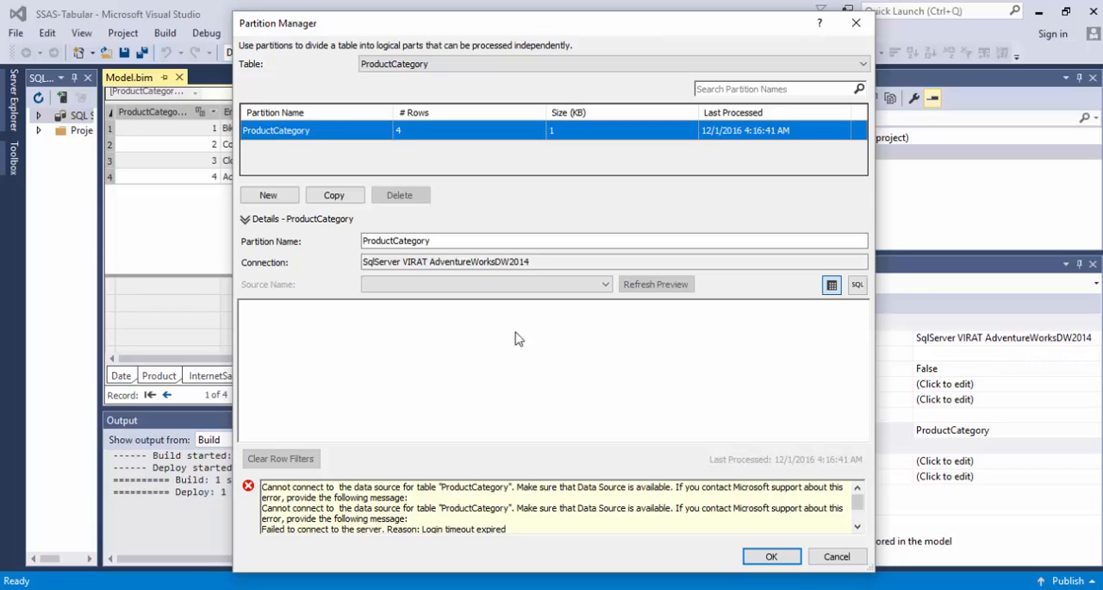
{"action": "left_click", "coordinate": [857, 285]}
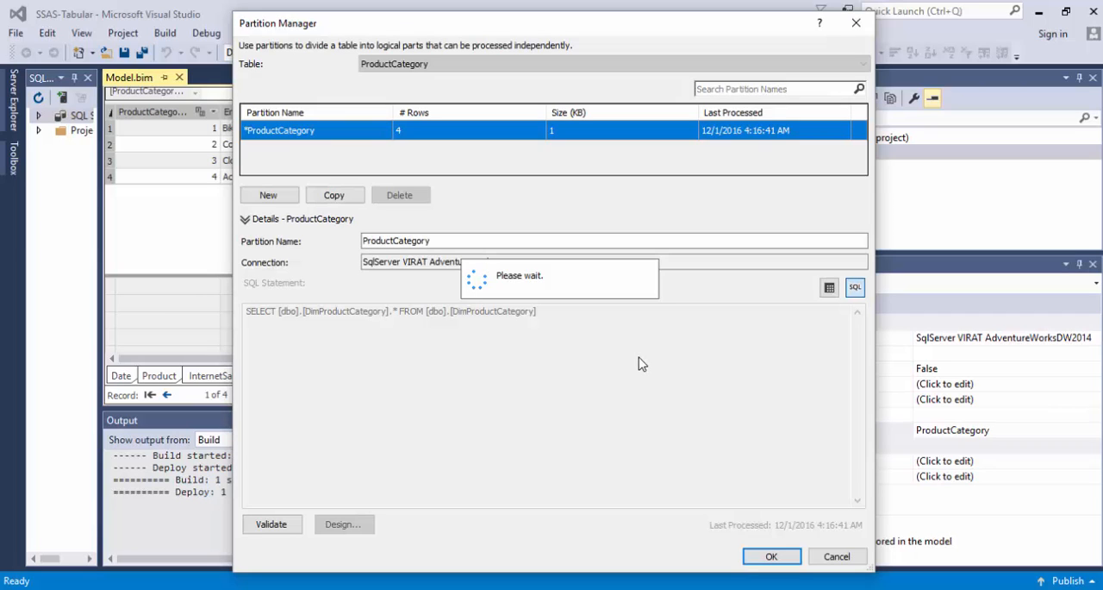
{"action": "left_click", "coordinate": [838, 557]}
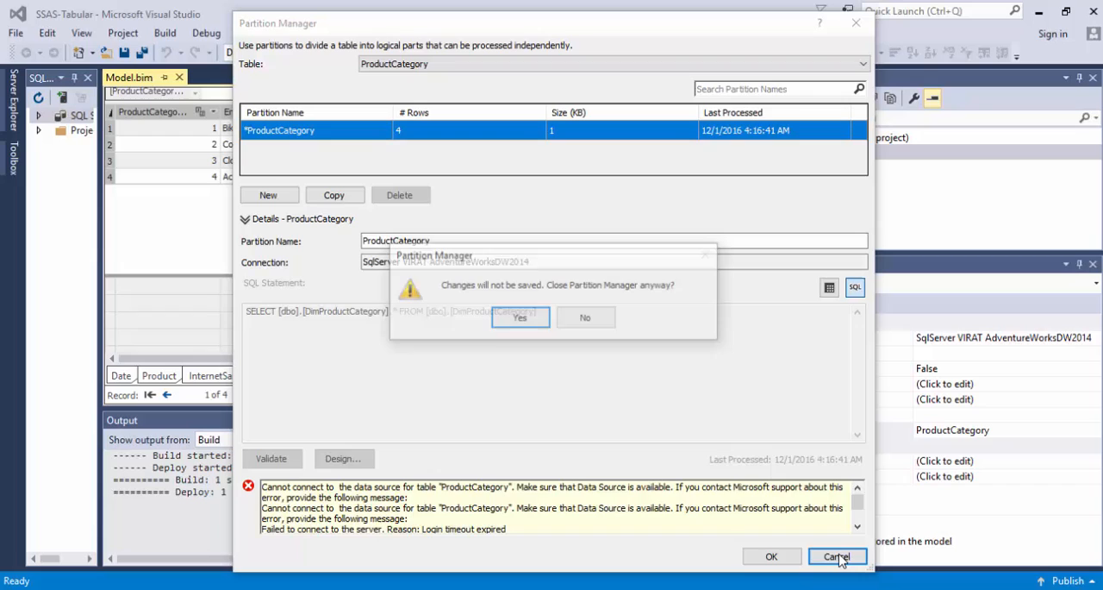
{"action": "left_click", "coordinate": [604, 322]}
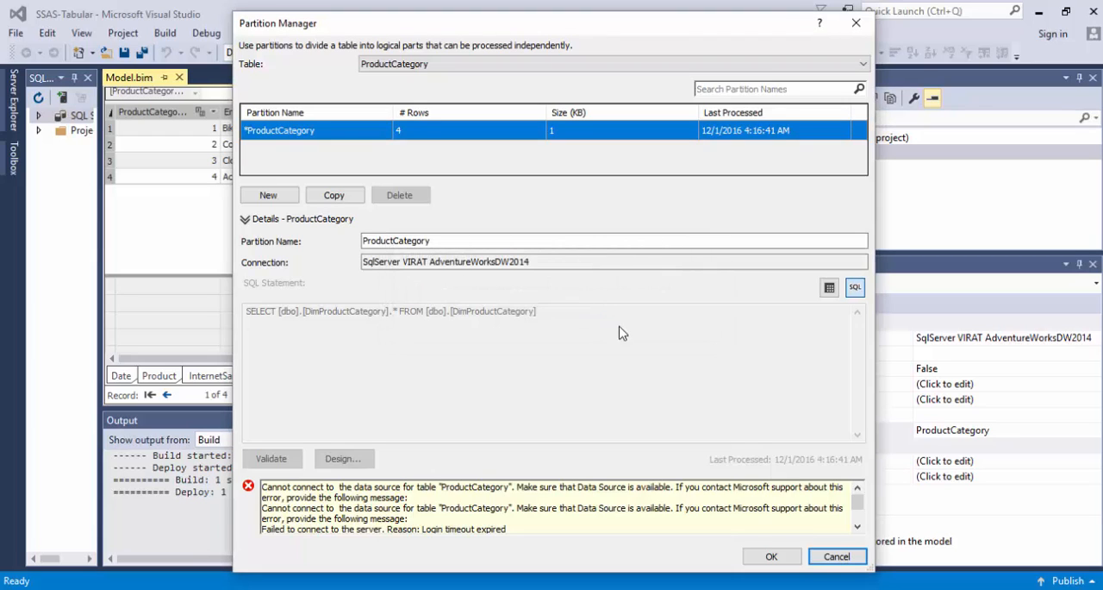
{"action": "left_click", "coordinate": [837, 556]}
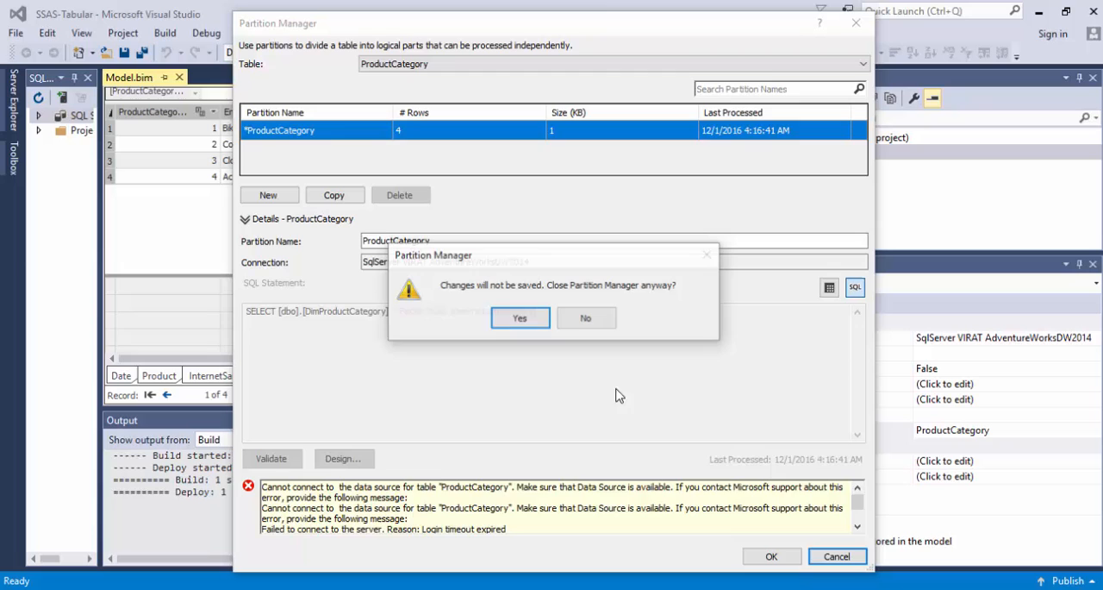
{"action": "left_click", "coordinate": [519, 320]}
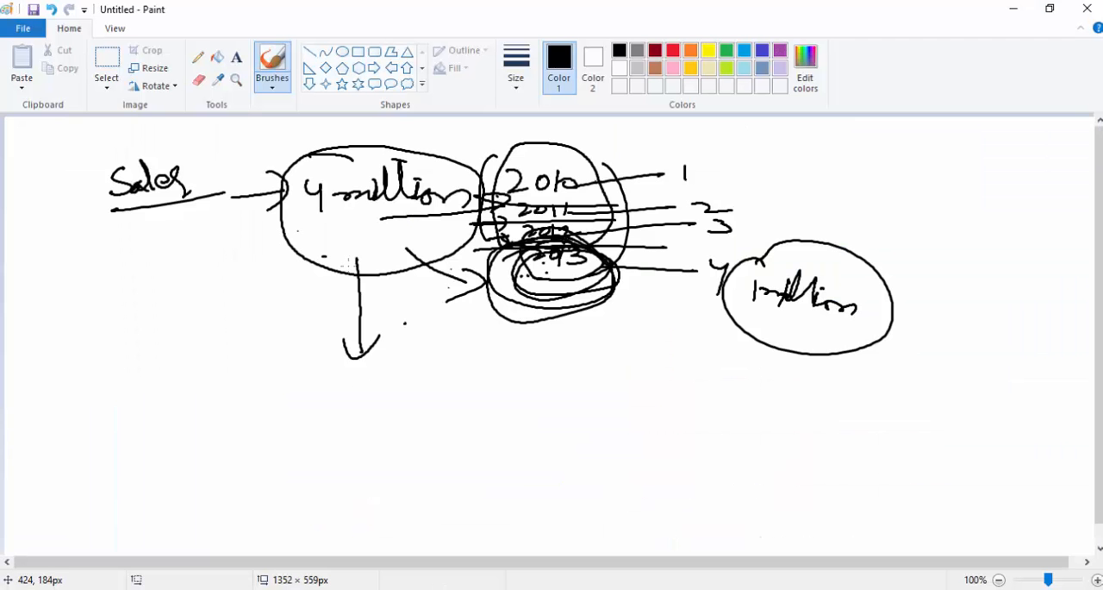
Draw an arrow to the "4 million" circle and, below it, another arrow pointing to a circled 4.
{"action": "mouse_move", "coordinate": [261, 246]}
{"action": "left_mouse_down"}
{"action": "mouse_move", "coordinate": [296, 236]}
{"action": "mouse_move", "coordinate": [292, 256]}
{"action": "left_mouse_up"}
{"action": "mouse_move", "coordinate": [217, 347]}
{"action": "left_mouse_down"}
{"action": "mouse_move", "coordinate": [242, 341]}
{"action": "mouse_move", "coordinate": [238, 354]}
{"action": "left_mouse_up"}
{"action": "mouse_move", "coordinate": [257, 331]}
{"action": "left_mouse_down"}
{"action": "mouse_move", "coordinate": [271, 341]}
{"action": "mouse_move", "coordinate": [239, 340]}
{"action": "mouse_move", "coordinate": [244, 312]}
{"action": "left_mouse_up"}
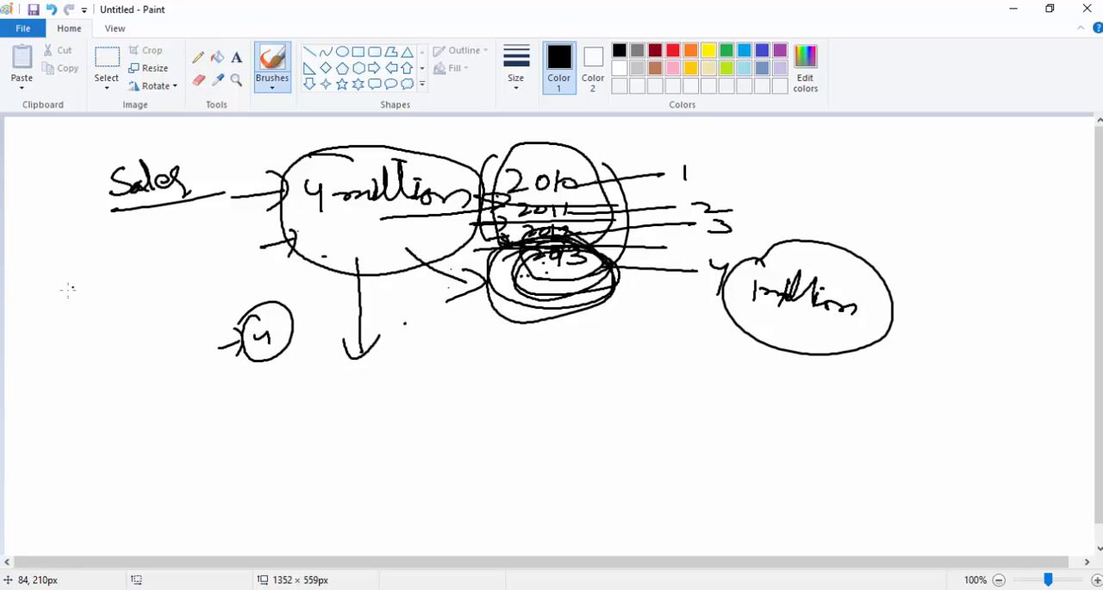
Handwrite "city" with an arrow in front of it below "Sales" and circle the word.
{"action": "left_click_drag", "start_coordinate": [73, 304], "coordinate": [91, 301]}
{"action": "left_click_drag", "start_coordinate": [84, 289], "coordinate": [97, 321]}
{"action": "mouse_move", "coordinate": [108, 310]}
{"action": "left_mouse_down"}
{"action": "mouse_move", "coordinate": [112, 323]}
{"action": "mouse_move", "coordinate": [129, 320]}
{"action": "mouse_move", "coordinate": [135, 306]}
{"action": "left_mouse_up"}
{"action": "left_click_drag", "start_coordinate": [138, 312], "coordinate": [133, 303]}
{"action": "left_click_drag", "start_coordinate": [106, 338], "coordinate": [116, 346]}
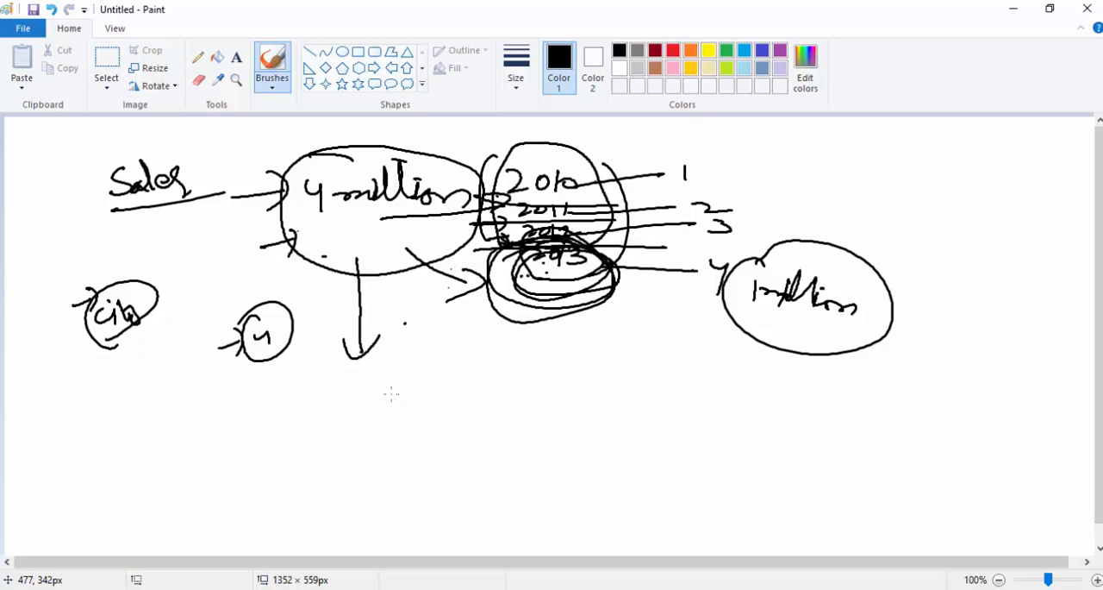
Handwrite C1, C2, C3 and C4 in a slanting column below the downward arrow.
{"action": "left_click_drag", "start_coordinate": [396, 392], "coordinate": [390, 406]}
{"action": "left_click_drag", "start_coordinate": [408, 390], "coordinate": [396, 433]}
{"action": "mouse_move", "coordinate": [413, 417]}
{"action": "left_mouse_down"}
{"action": "mouse_move", "coordinate": [428, 429]}
{"action": "mouse_move", "coordinate": [415, 458]}
{"action": "left_mouse_up"}
{"action": "left_click_drag", "start_coordinate": [431, 441], "coordinate": [436, 460]}
{"action": "left_click_drag", "start_coordinate": [435, 470], "coordinate": [431, 482]}
{"action": "left_click_drag", "start_coordinate": [449, 471], "coordinate": [456, 479]}
{"action": "left_click_drag", "start_coordinate": [454, 472], "coordinate": [456, 491]}
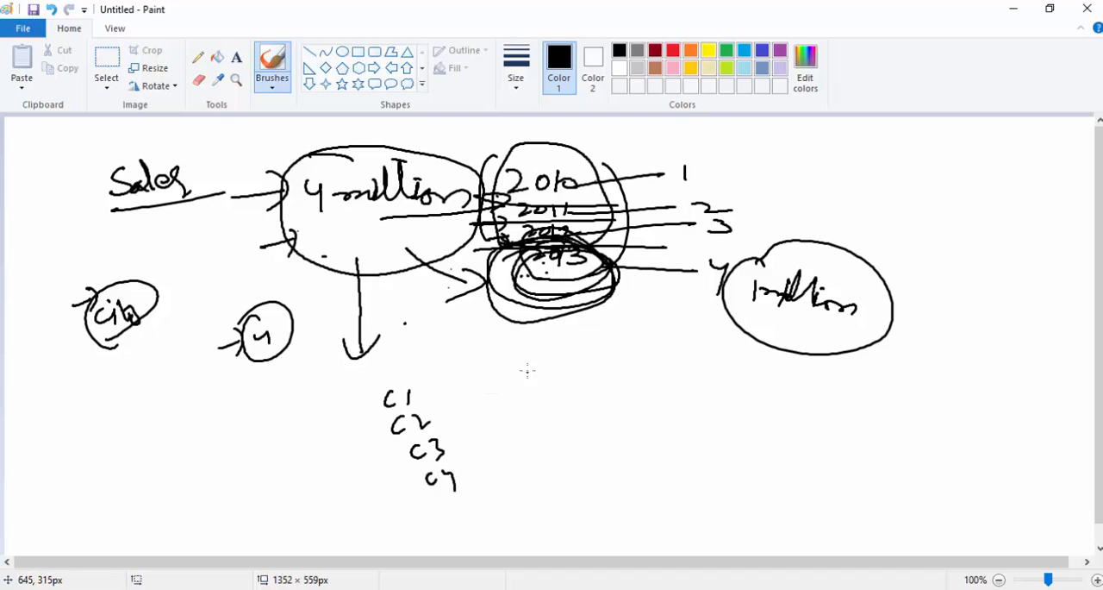
Draw four circles of decreasing size in a row beside the handwritten C1–C4 list.
{"action": "mouse_move", "coordinate": [527, 371]}
{"action": "left_mouse_down"}
{"action": "mouse_move", "coordinate": [536, 461]}
{"action": "mouse_move", "coordinate": [552, 359]}
{"action": "mouse_move", "coordinate": [520, 372]}
{"action": "left_mouse_up"}
{"action": "left_click_drag", "start_coordinate": [664, 373], "coordinate": [711, 436]}
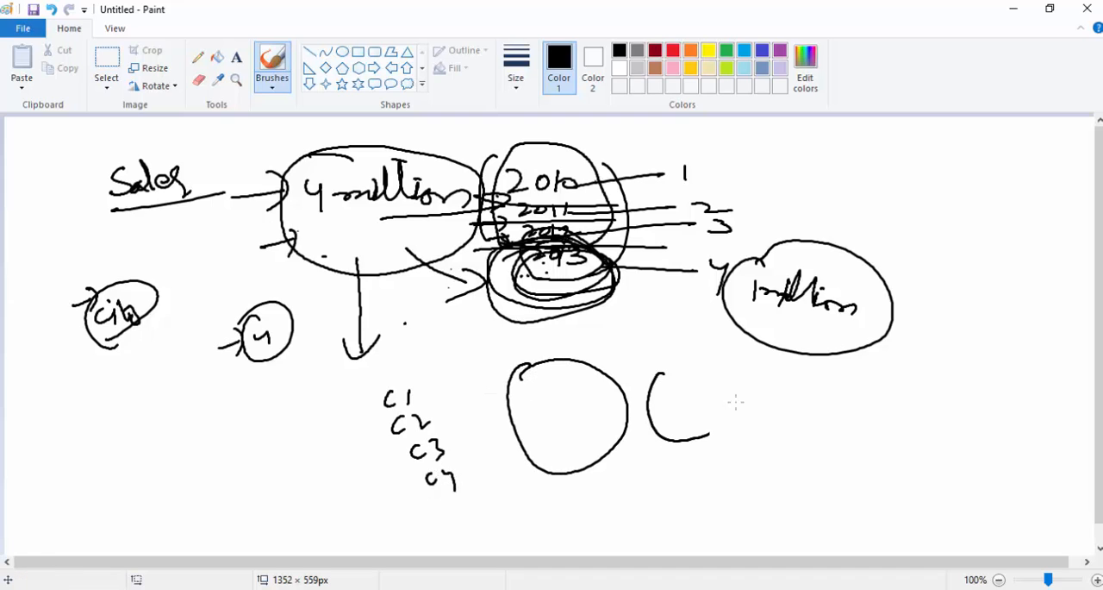
{"action": "left_click_drag", "start_coordinate": [735, 401], "coordinate": [672, 372]}
{"action": "left_click_drag", "start_coordinate": [795, 389], "coordinate": [798, 393]}
{"action": "left_click_drag", "start_coordinate": [897, 390], "coordinate": [867, 389]}
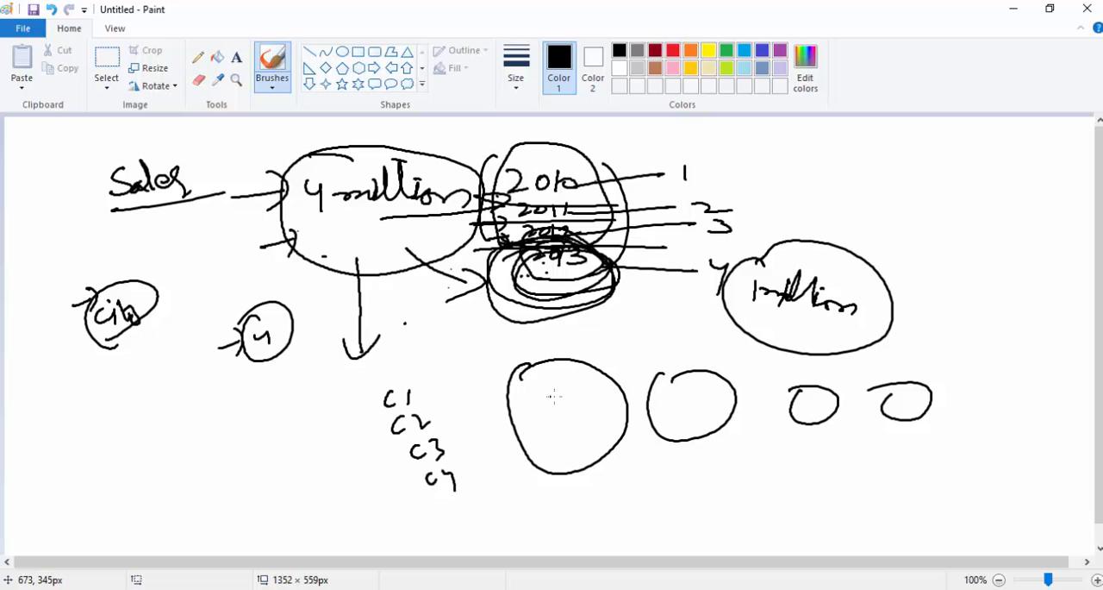
Label the four circles in the row C1, C2, C3 and C4 by hand.
{"action": "left_click_drag", "start_coordinate": [559, 396], "coordinate": [544, 413]}
{"action": "left_click_drag", "start_coordinate": [574, 395], "coordinate": [578, 417]}
{"action": "mouse_move", "coordinate": [680, 393]}
{"action": "left_mouse_down"}
{"action": "mouse_move", "coordinate": [676, 411]}
{"action": "mouse_move", "coordinate": [727, 402]}
{"action": "left_mouse_up"}
{"action": "left_click_drag", "start_coordinate": [814, 395], "coordinate": [824, 418]}
{"action": "mouse_move", "coordinate": [907, 396]}
{"action": "left_mouse_down"}
{"action": "mouse_move", "coordinate": [899, 408]}
{"action": "mouse_move", "coordinate": [915, 417]}
{"action": "left_mouse_up"}
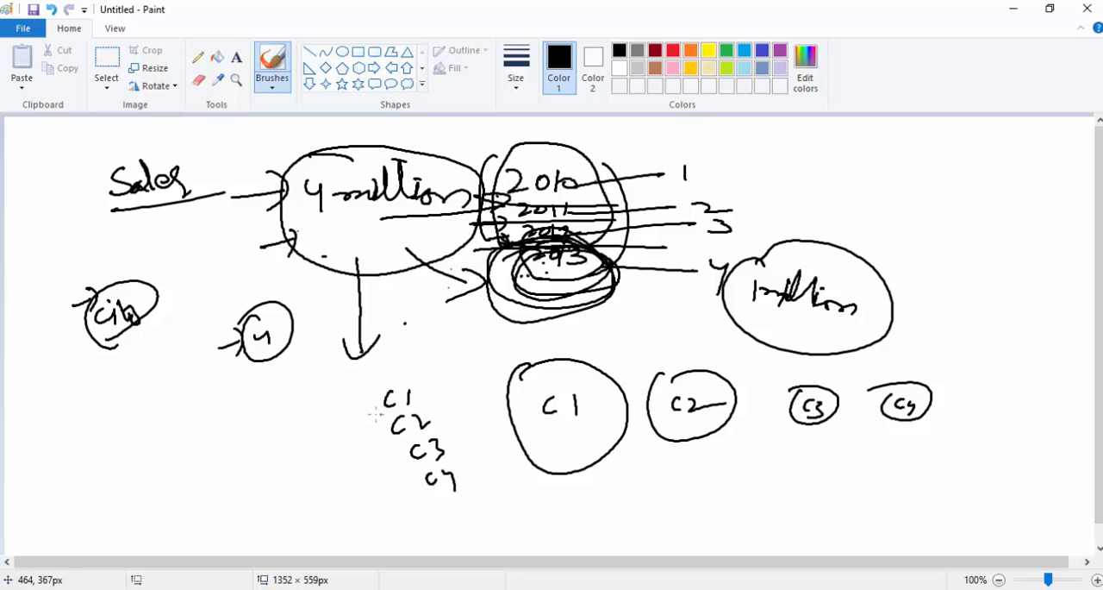
Circle the entries of the slanting C1–C4 list with arrows to C1 and C2, and draw an arrow beneath each of the four labelled circles.
{"action": "mouse_move", "coordinate": [355, 404]}
{"action": "left_mouse_down"}
{"action": "mouse_move", "coordinate": [369, 402]}
{"action": "mouse_move", "coordinate": [350, 419]}
{"action": "mouse_move", "coordinate": [390, 432]}
{"action": "mouse_move", "coordinate": [381, 443]}
{"action": "mouse_move", "coordinate": [393, 438]}
{"action": "left_mouse_up"}
{"action": "mouse_move", "coordinate": [398, 379]}
{"action": "left_mouse_down"}
{"action": "mouse_move", "coordinate": [372, 412]}
{"action": "mouse_move", "coordinate": [402, 412]}
{"action": "mouse_move", "coordinate": [424, 462]}
{"action": "mouse_move", "coordinate": [466, 472]}
{"action": "left_mouse_up"}
{"action": "mouse_move", "coordinate": [517, 497]}
{"action": "left_mouse_down"}
{"action": "mouse_move", "coordinate": [529, 462]}
{"action": "mouse_move", "coordinate": [549, 472]}
{"action": "left_mouse_up"}
{"action": "mouse_move", "coordinate": [684, 461]}
{"action": "left_mouse_down"}
{"action": "mouse_move", "coordinate": [696, 438]}
{"action": "mouse_move", "coordinate": [724, 446]}
{"action": "left_mouse_up"}
{"action": "mouse_move", "coordinate": [806, 446]}
{"action": "left_mouse_down"}
{"action": "mouse_move", "coordinate": [813, 424]}
{"action": "mouse_move", "coordinate": [831, 436]}
{"action": "mouse_move", "coordinate": [895, 433]}
{"action": "left_mouse_up"}
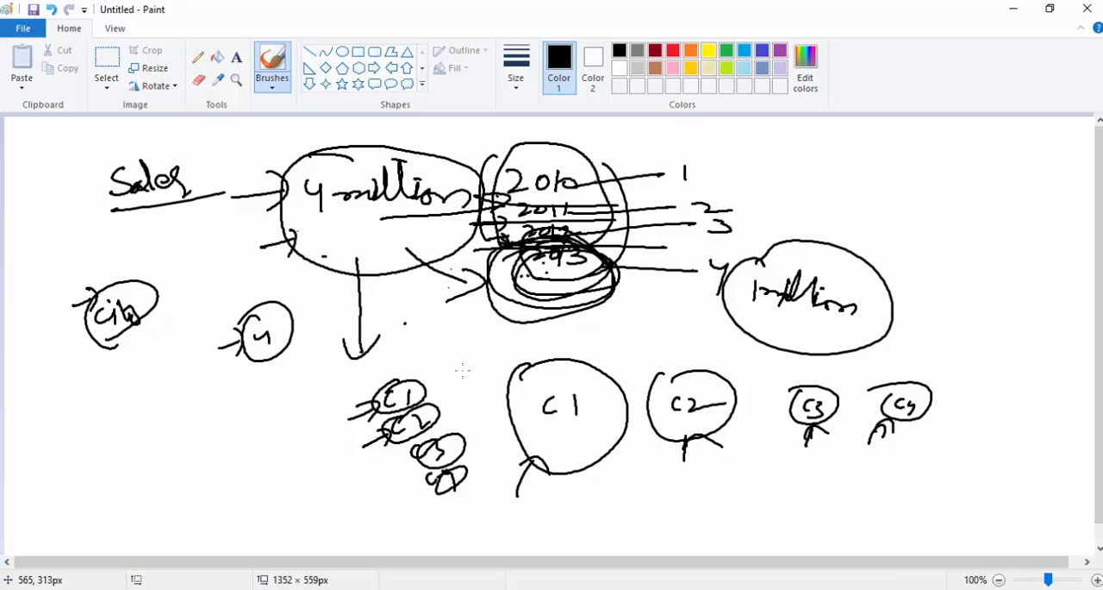
Circle each year from 2010 to 2013 in the sketch and draw arrows pointing to 2013.
{"action": "left_click", "coordinate": [245, 273]}
{"action": "mouse_move", "coordinate": [559, 180]}
{"action": "left_mouse_down"}
{"action": "mouse_move", "coordinate": [556, 223]}
{"action": "mouse_move", "coordinate": [564, 235]}
{"action": "mouse_move", "coordinate": [567, 225]}
{"action": "mouse_move", "coordinate": [536, 249]}
{"action": "mouse_move", "coordinate": [586, 243]}
{"action": "left_mouse_up"}
{"action": "left_click_drag", "start_coordinate": [445, 282], "coordinate": [537, 265]}
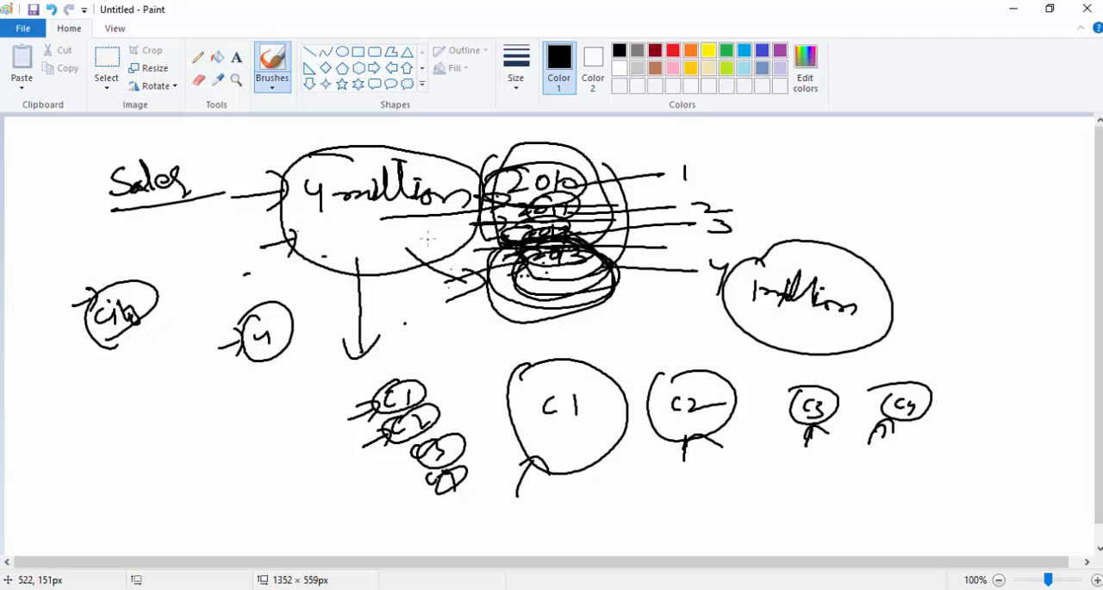
{"action": "left_click_drag", "start_coordinate": [431, 293], "coordinate": [545, 262]}
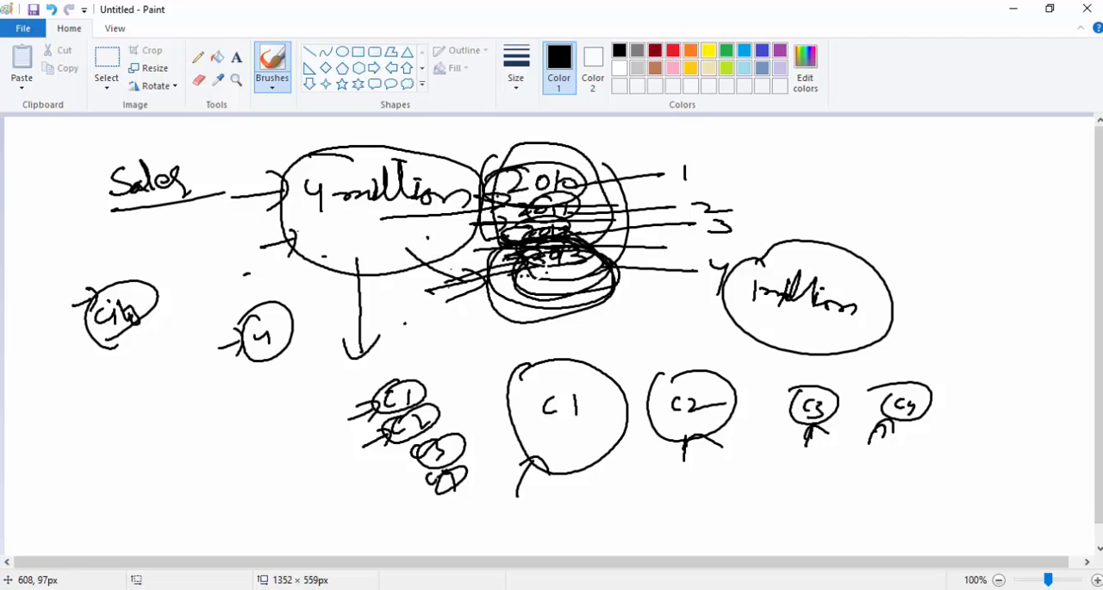
{"action": "mouse_move", "coordinate": [527, 201]}
{"action": "left_mouse_down"}
{"action": "mouse_move", "coordinate": [509, 194]}
{"action": "mouse_move", "coordinate": [531, 221]}
{"action": "mouse_move", "coordinate": [561, 223]}
{"action": "mouse_move", "coordinate": [555, 208]}
{"action": "mouse_move", "coordinate": [549, 268]}
{"action": "mouse_move", "coordinate": [600, 250]}
{"action": "left_mouse_up"}
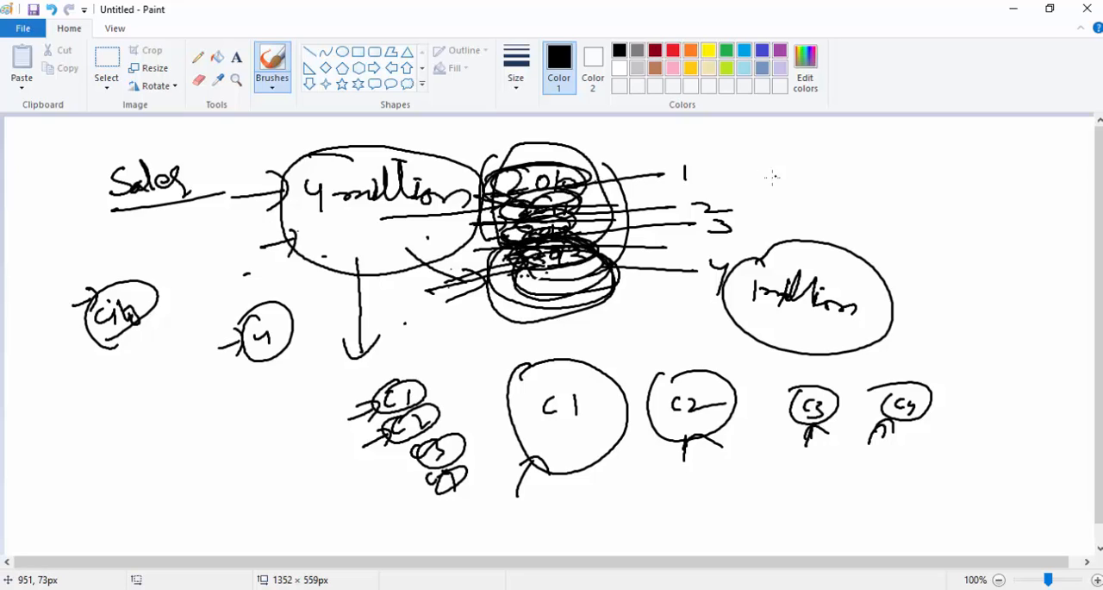
Handwrite 2013 above the "1 million" circle, circle it and draw an arrow from it towards the year list.
{"action": "left_click_drag", "start_coordinate": [774, 177], "coordinate": [794, 187]}
{"action": "mouse_move", "coordinate": [810, 175]}
{"action": "left_mouse_down"}
{"action": "mouse_move", "coordinate": [801, 185]}
{"action": "mouse_move", "coordinate": [812, 176]}
{"action": "mouse_move", "coordinate": [830, 186]}
{"action": "left_mouse_up"}
{"action": "left_click_drag", "start_coordinate": [840, 170], "coordinate": [856, 181]}
{"action": "mouse_move", "coordinate": [799, 141]}
{"action": "left_mouse_down"}
{"action": "mouse_move", "coordinate": [767, 156]}
{"action": "mouse_move", "coordinate": [768, 200]}
{"action": "left_mouse_up"}
{"action": "mouse_move", "coordinate": [847, 160]}
{"action": "left_mouse_down"}
{"action": "mouse_move", "coordinate": [864, 172]}
{"action": "mouse_move", "coordinate": [841, 194]}
{"action": "mouse_move", "coordinate": [717, 184]}
{"action": "mouse_move", "coordinate": [739, 200]}
{"action": "left_mouse_up"}
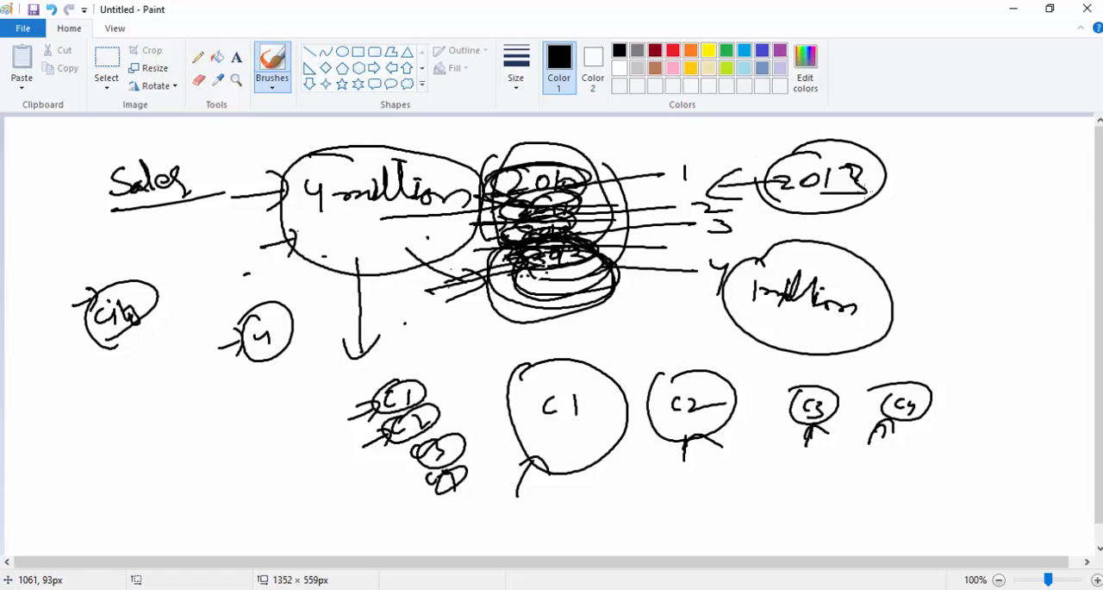
Handwrite 2014 below the circled 2013 and draw a circle around it.
{"action": "left_click_drag", "start_coordinate": [867, 230], "coordinate": [886, 242]}
{"action": "left_click_drag", "start_coordinate": [905, 229], "coordinate": [905, 229]}
{"action": "mouse_move", "coordinate": [919, 227]}
{"action": "left_mouse_down"}
{"action": "mouse_move", "coordinate": [919, 244]}
{"action": "mouse_move", "coordinate": [940, 250]}
{"action": "left_mouse_up"}
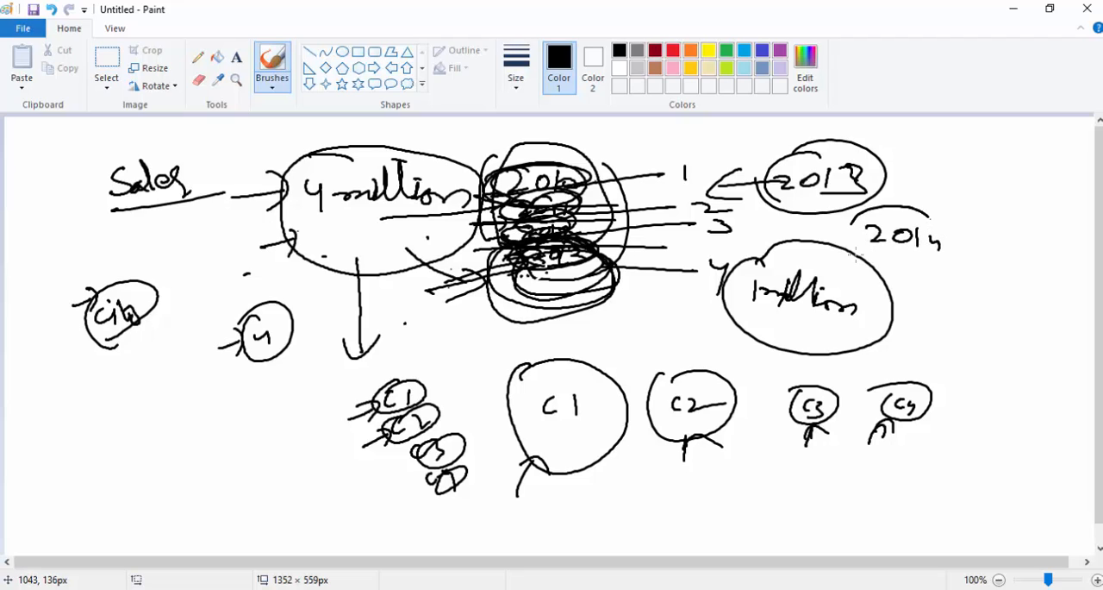
{"action": "mouse_move", "coordinate": [862, 210]}
{"action": "left_mouse_down"}
{"action": "mouse_move", "coordinate": [852, 258]}
{"action": "mouse_move", "coordinate": [836, 236]}
{"action": "left_mouse_up"}
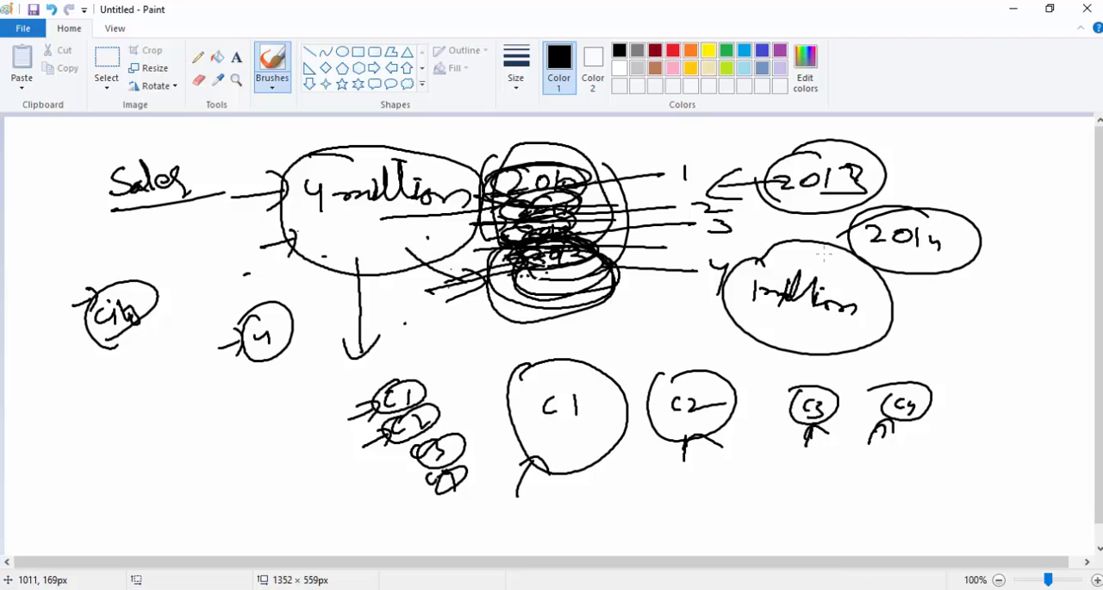
Switch to Visual Studio and open the InternetSales table's partitions in Partition Manager.
{"action": "left_click", "coordinate": [1008, 8]}
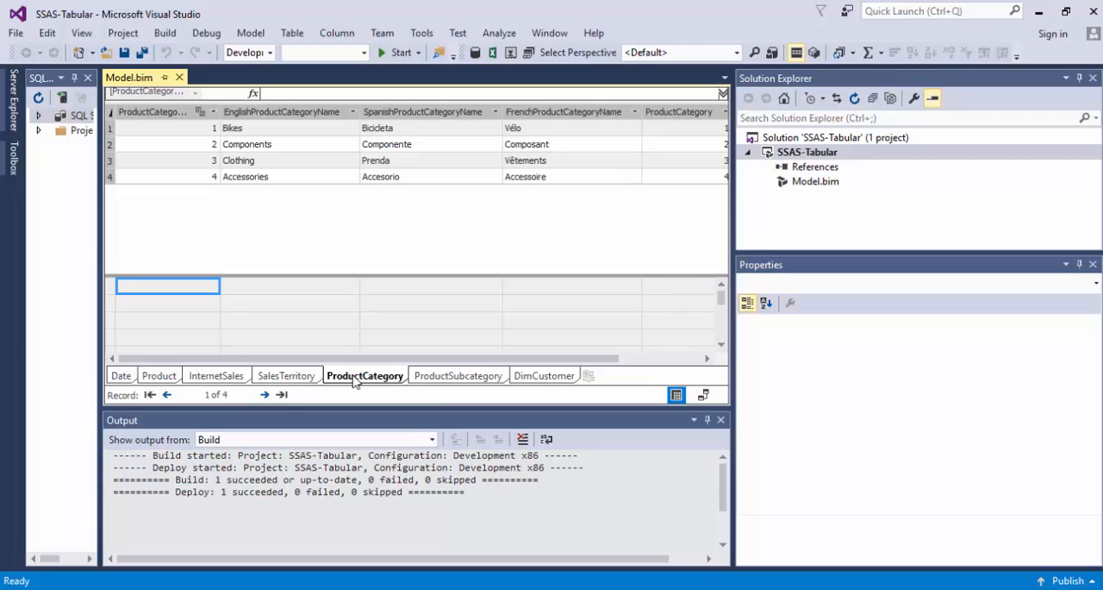
{"action": "left_click", "coordinate": [226, 382]}
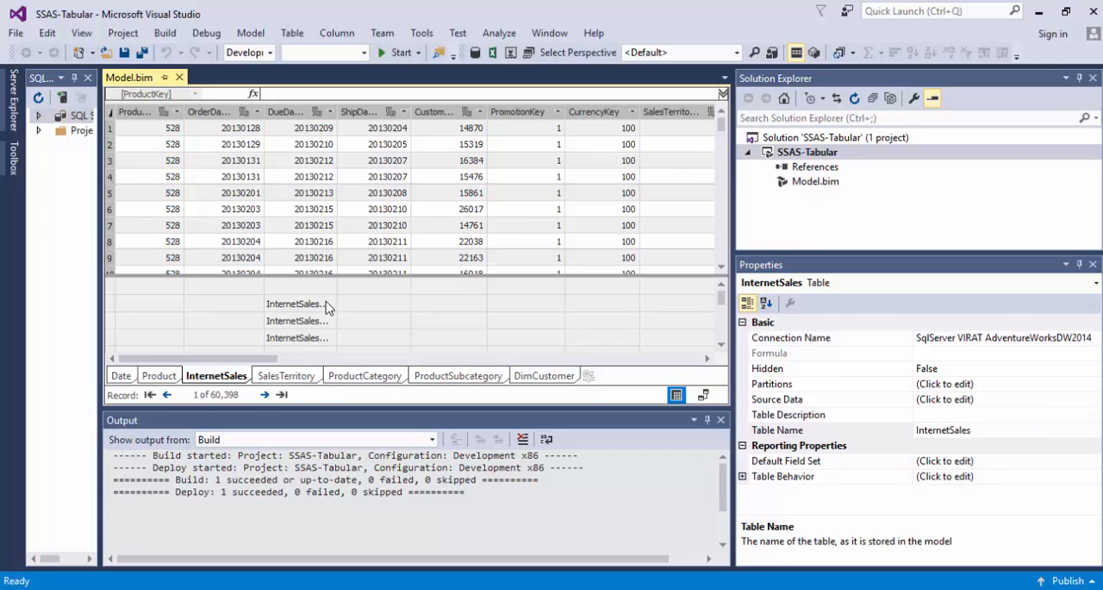
{"action": "left_click", "coordinate": [815, 54]}
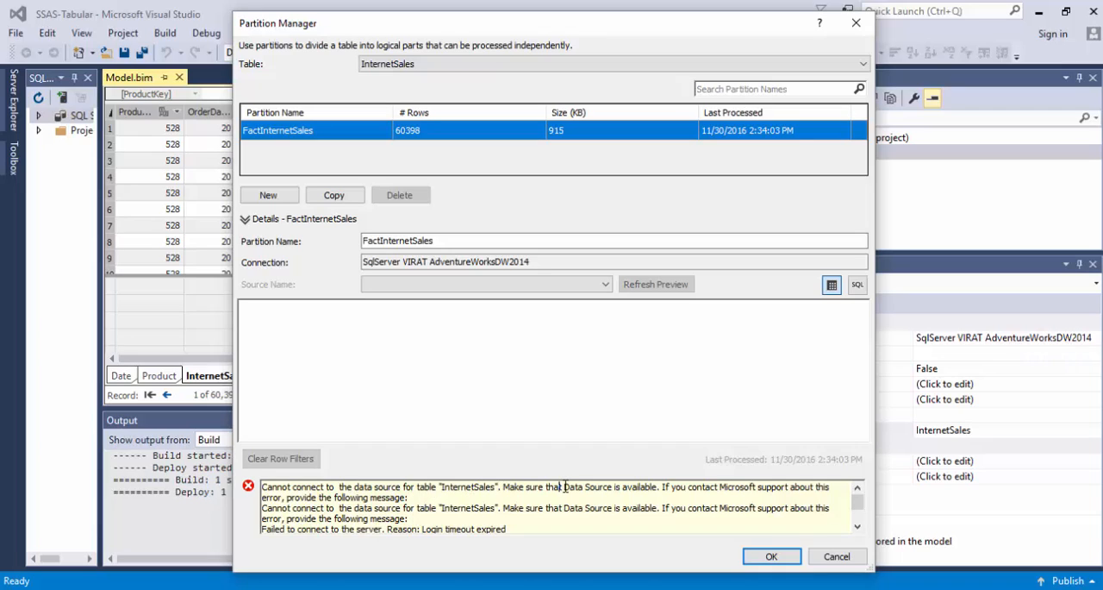
{"action": "left_click", "coordinate": [626, 486]}
Search Windows for the Services console, open it and maximize its window.
{"action": "key", "text": "super+s"}
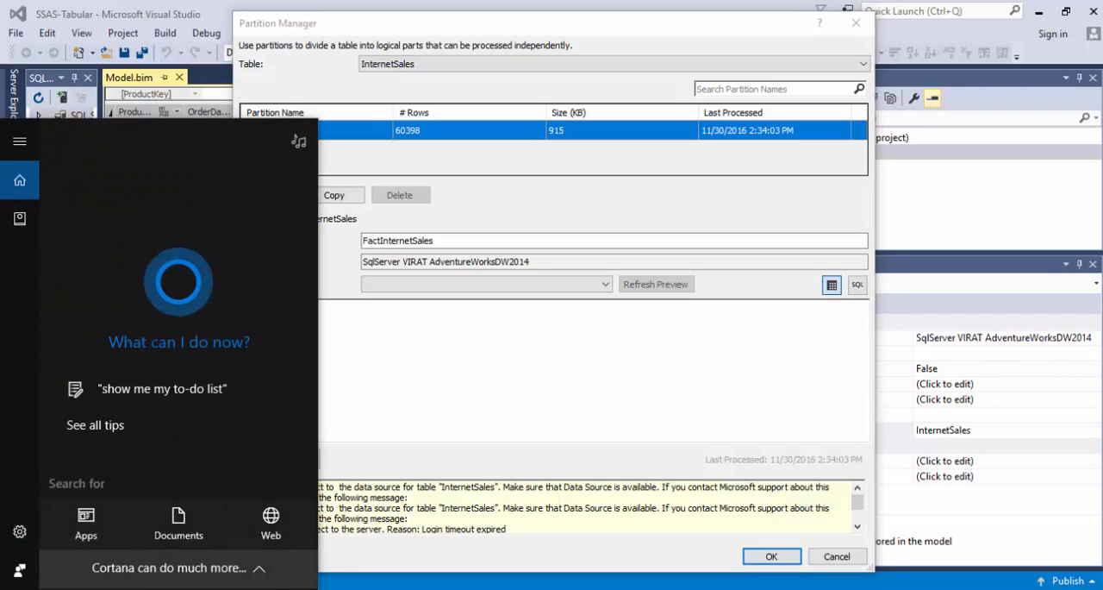
{"action": "type", "text": "ser"}
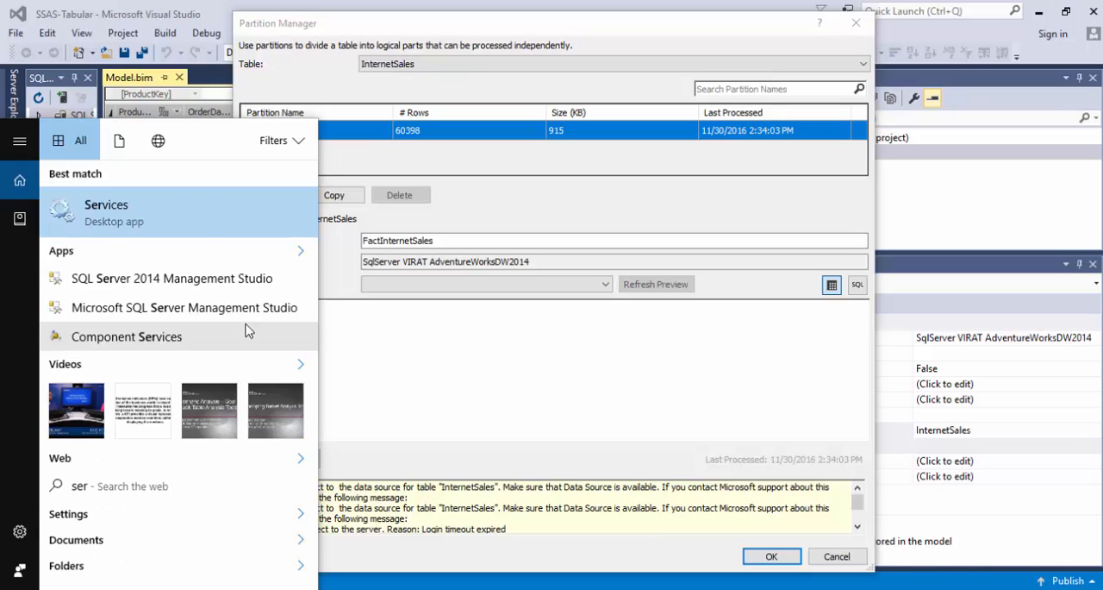
{"action": "left_click", "coordinate": [166, 209]}
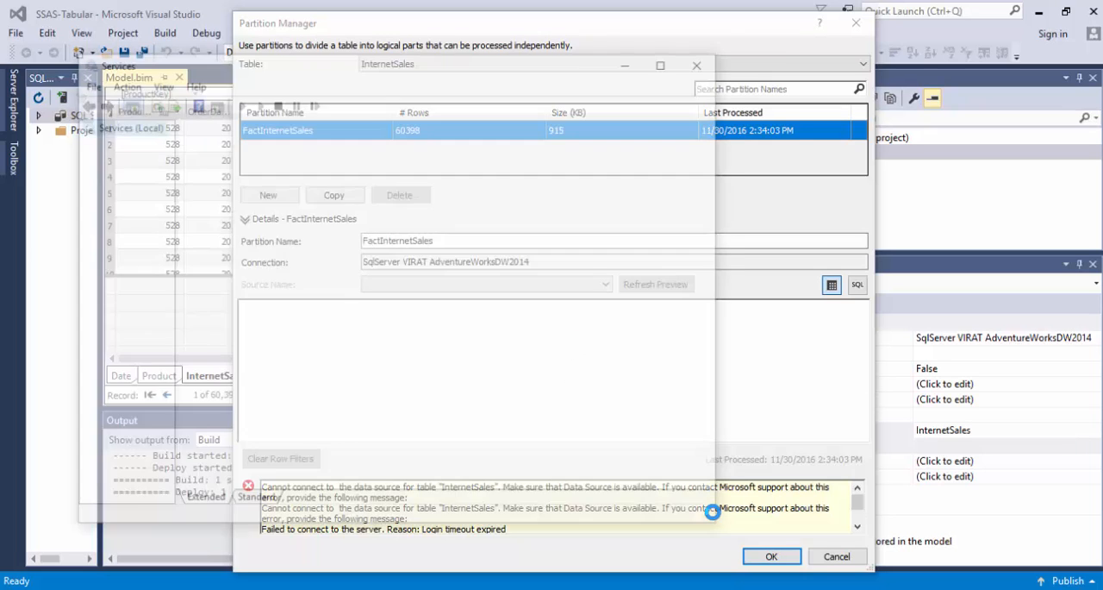
{"action": "left_click", "coordinate": [668, 61]}
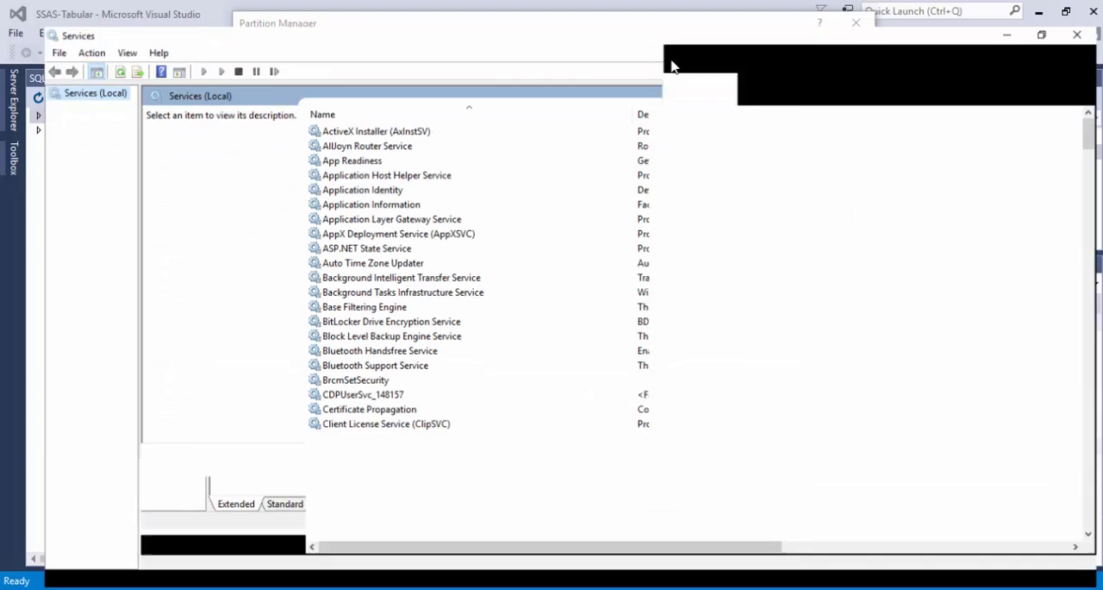
Start the SQL Server (MSSQLSERVERTAB) and SQL Server (MSSQLSERVER) services.
{"action": "left_click_drag", "start_coordinate": [1098, 122], "coordinate": [1098, 396]}
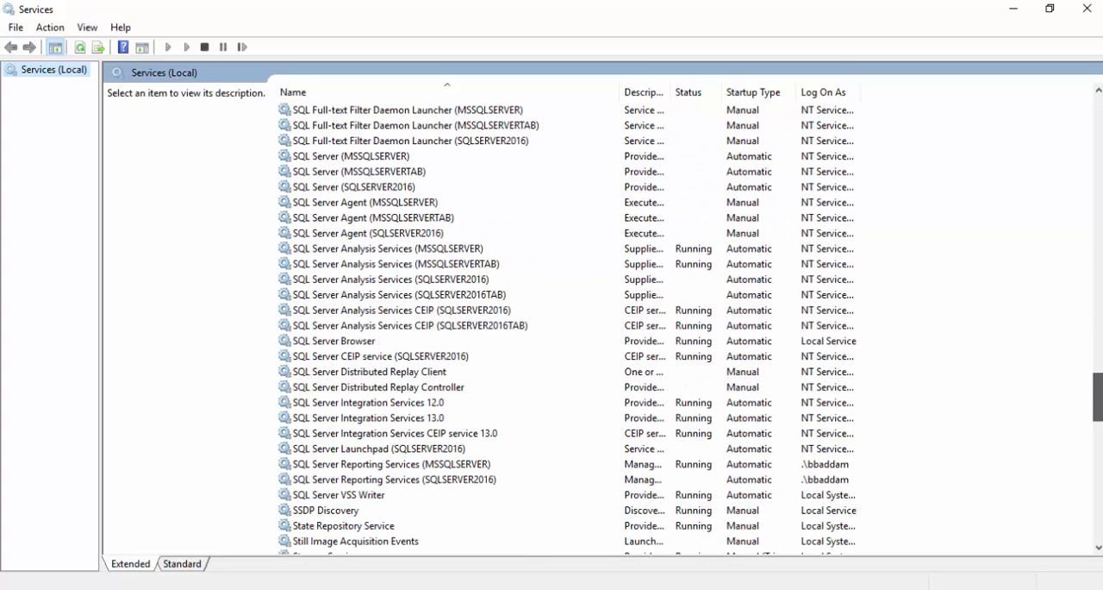
{"action": "left_click", "coordinate": [418, 172]}
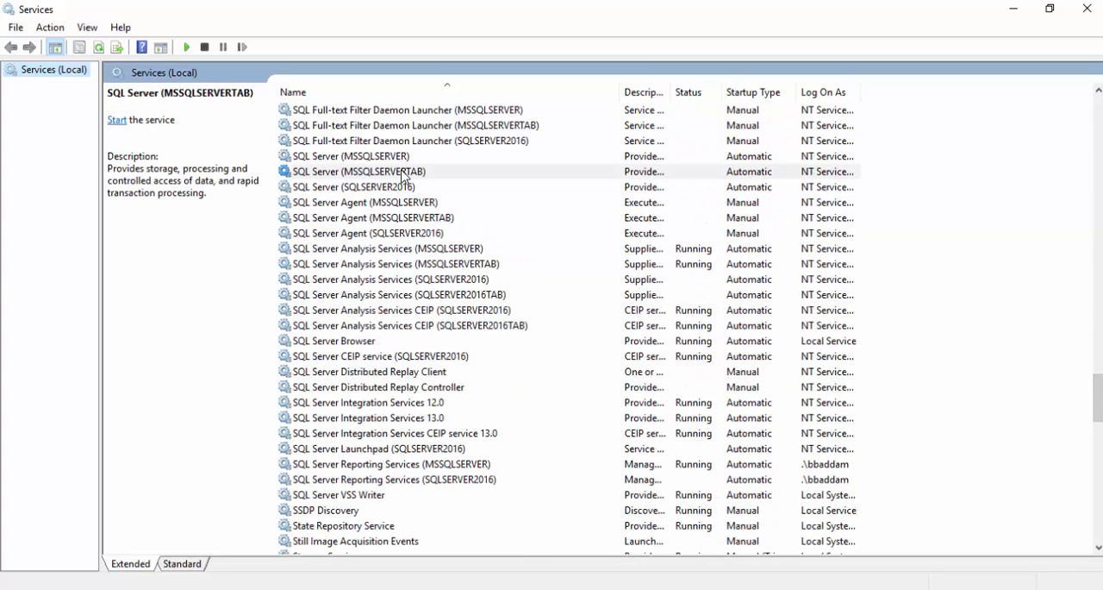
{"action": "right_click", "coordinate": [402, 172]}
{"action": "left_click", "coordinate": [458, 183]}
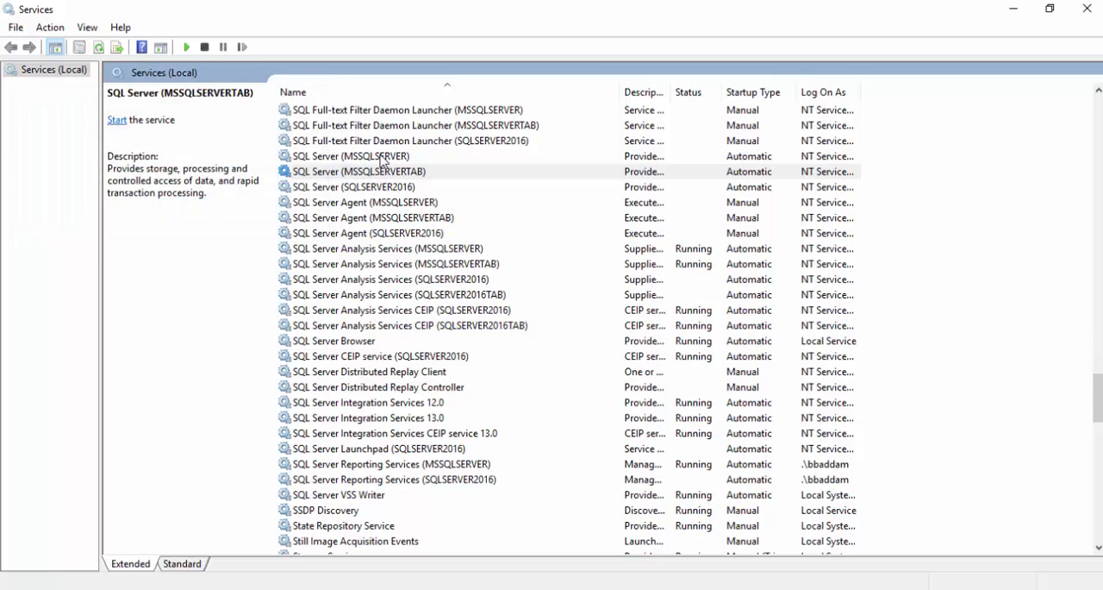
{"action": "right_click", "coordinate": [381, 156]}
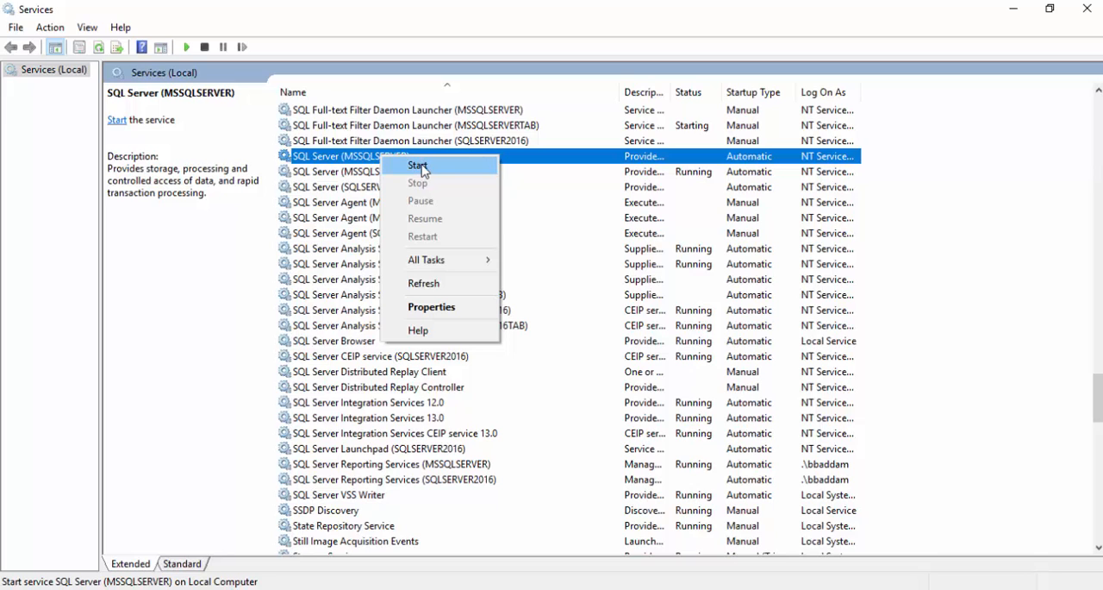
{"action": "left_click", "coordinate": [417, 167]}
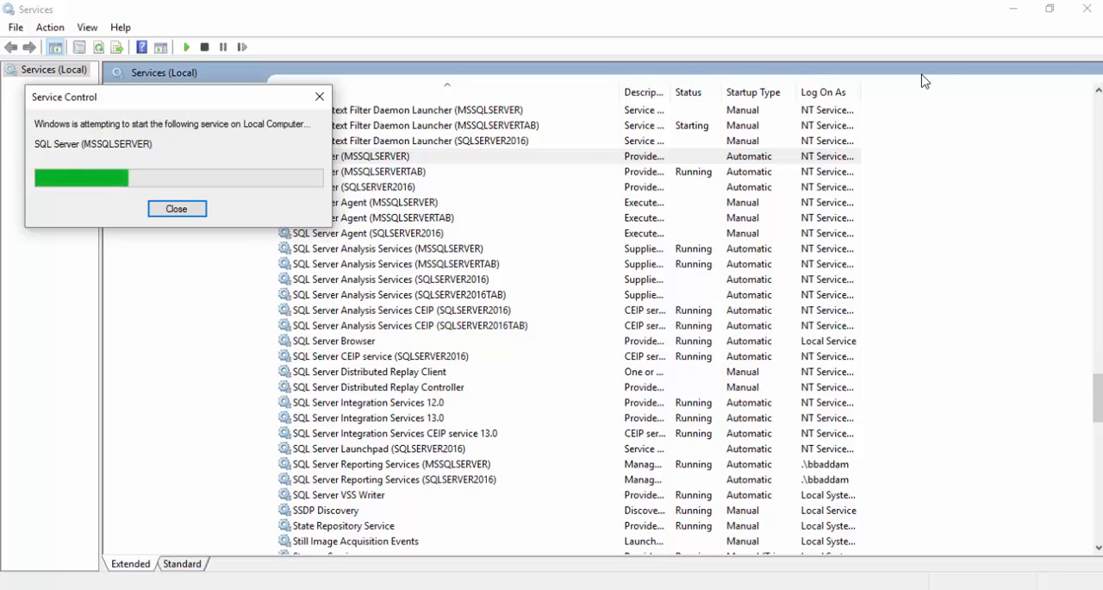
Close the Services console, cancel Partition Manager and reopen it for the InternetSales table.
{"action": "left_click", "coordinate": [1014, 7]}
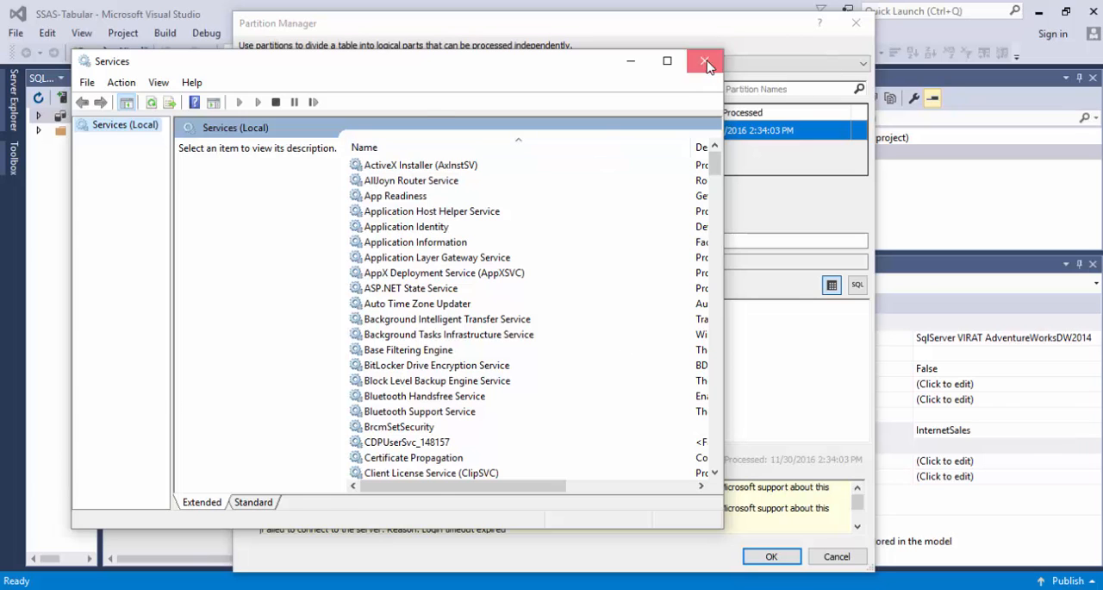
{"action": "left_click", "coordinate": [705, 61]}
{"action": "left_click", "coordinate": [836, 557]}
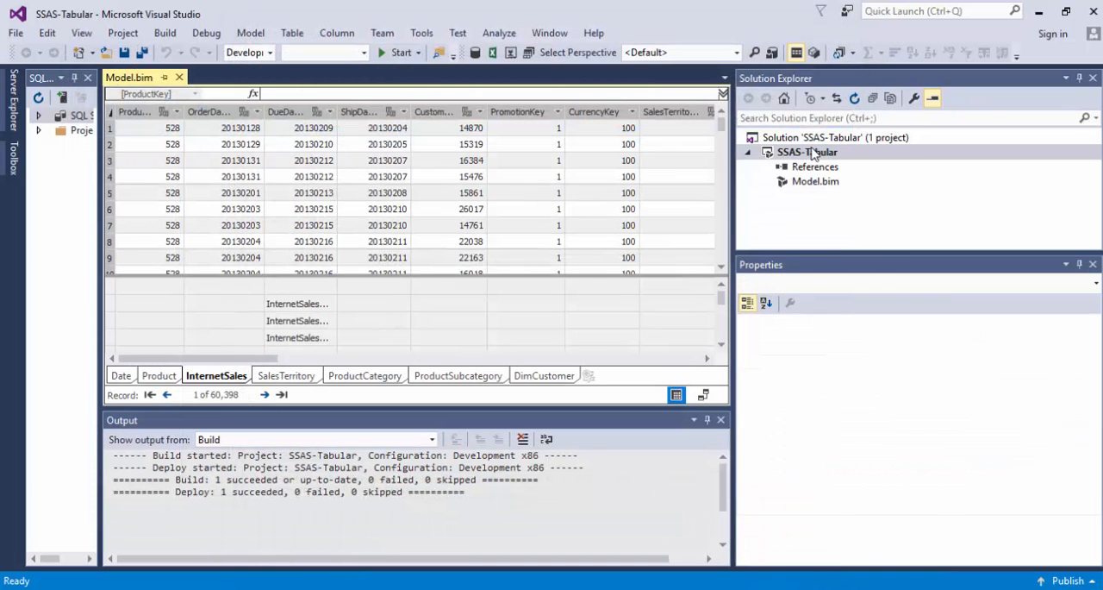
{"action": "left_click", "coordinate": [815, 53]}
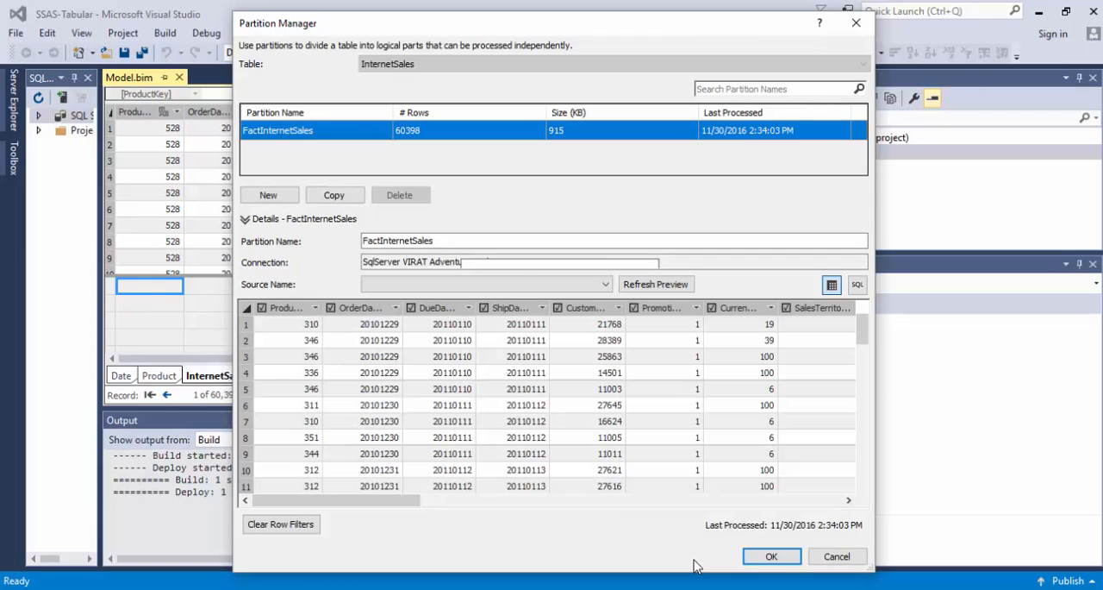
View the FactInternetSales partition as a SQL statement and examine its SELECT query.
{"action": "left_click", "coordinate": [856, 283]}
{"action": "left_click", "coordinate": [468, 381]}
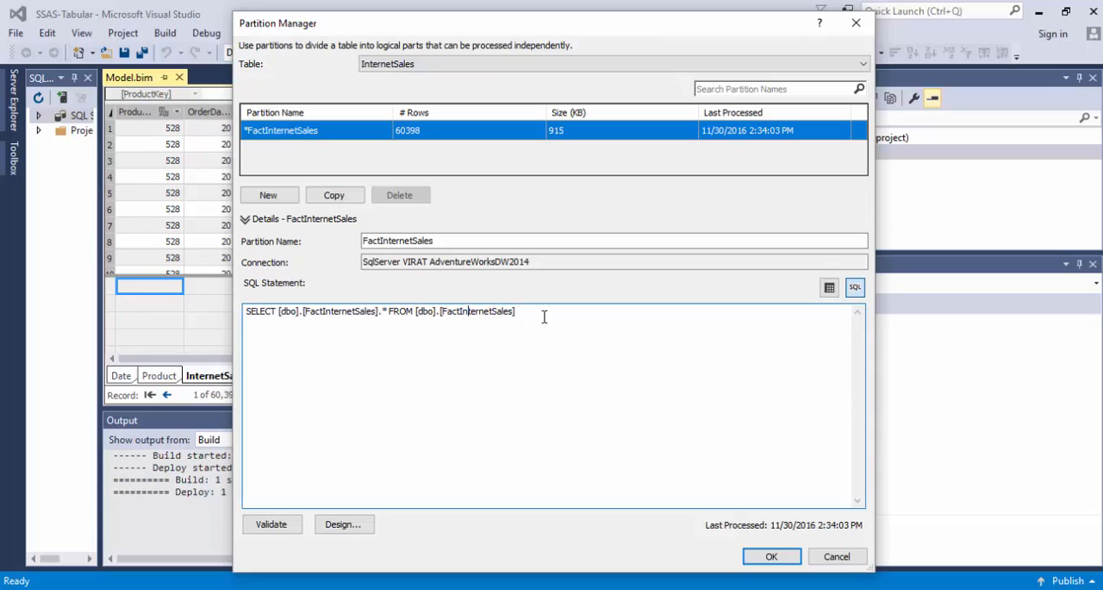
{"action": "left_click_drag", "start_coordinate": [544, 317], "coordinate": [247, 313]}
{"action": "left_click", "coordinate": [287, 350]}
{"action": "left_click_drag", "start_coordinate": [549, 312], "coordinate": [229, 317]}
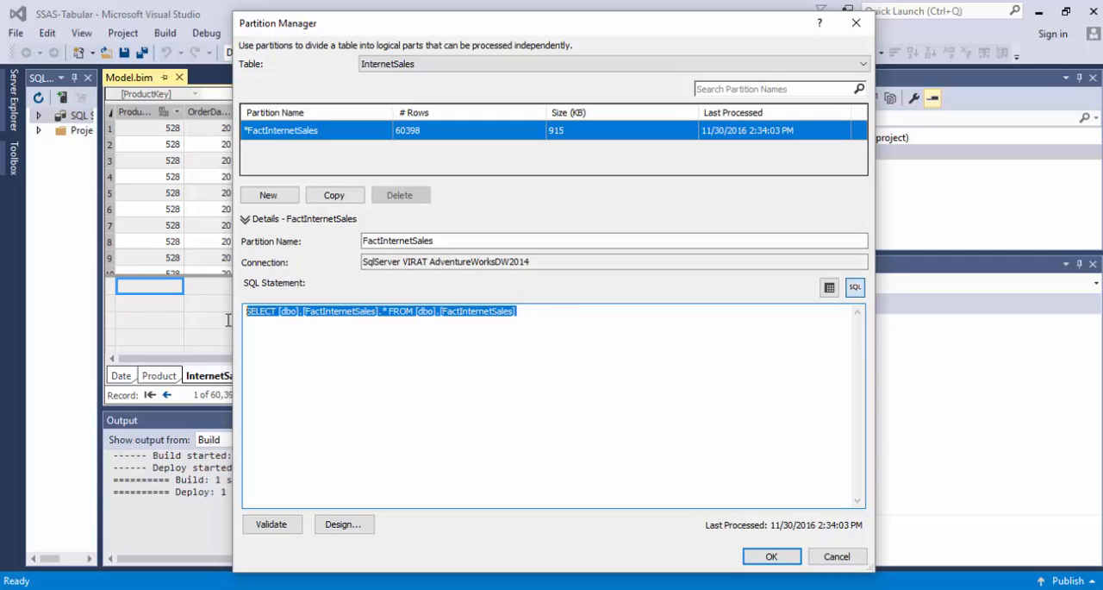
{"action": "left_click", "coordinate": [407, 357]}
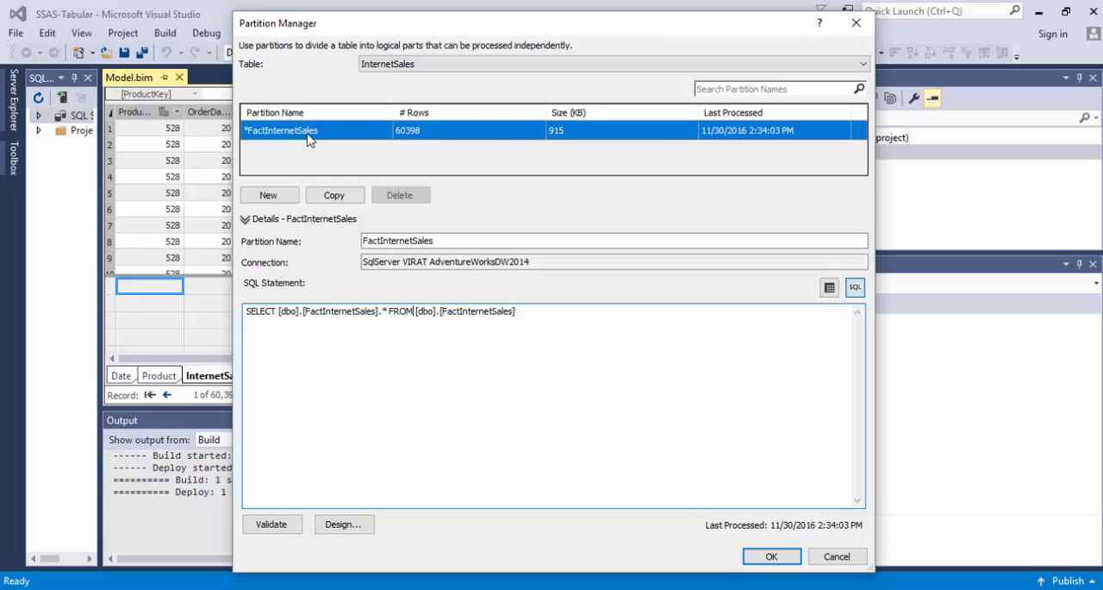
{"action": "left_click", "coordinate": [433, 137]}
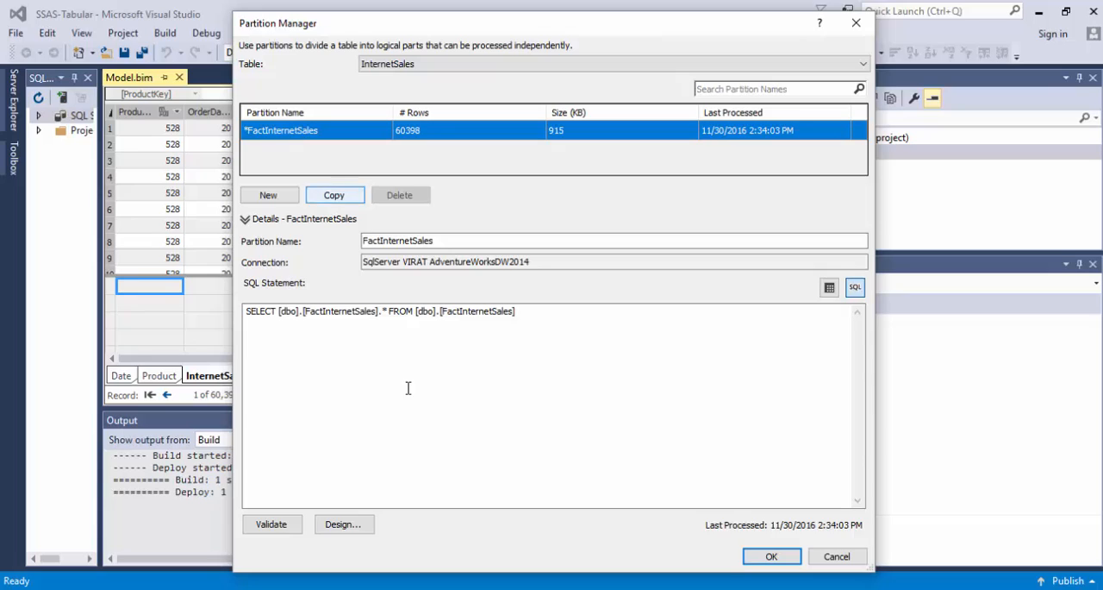
{"action": "left_click", "coordinate": [532, 317]}
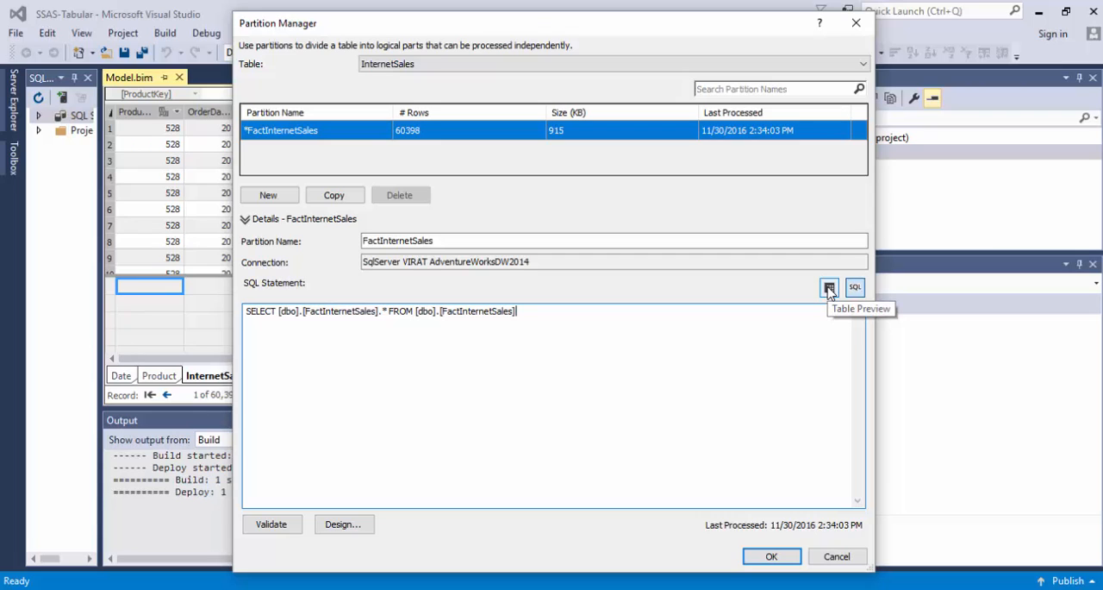
Return to the table preview, widen the OrderDate column and examine its dates.
{"action": "left_click", "coordinate": [830, 288]}
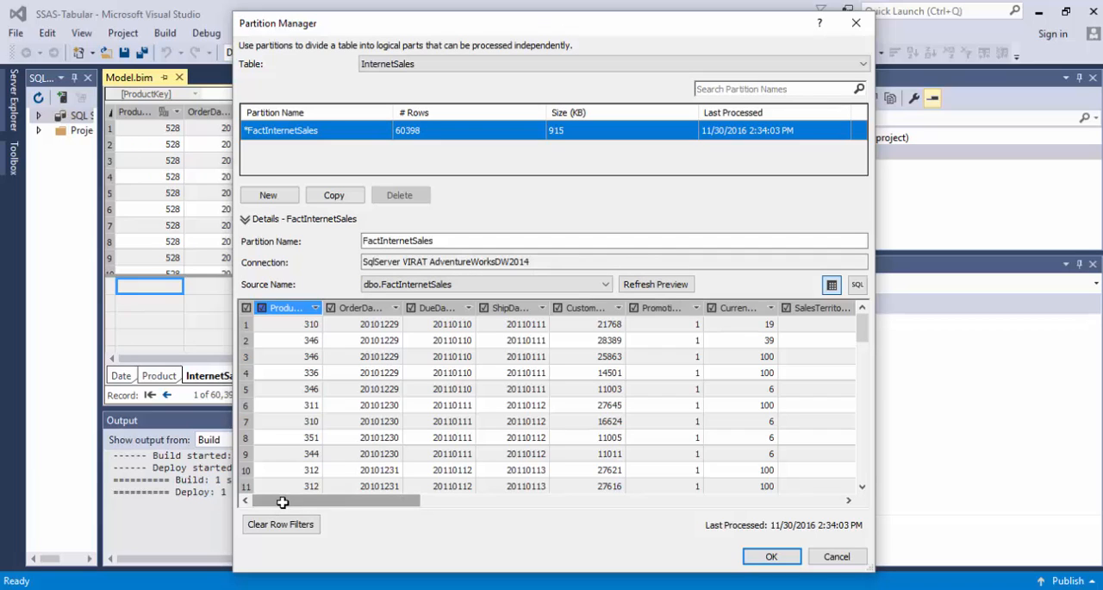
{"action": "left_click_drag", "start_coordinate": [346, 504], "coordinate": [823, 491]}
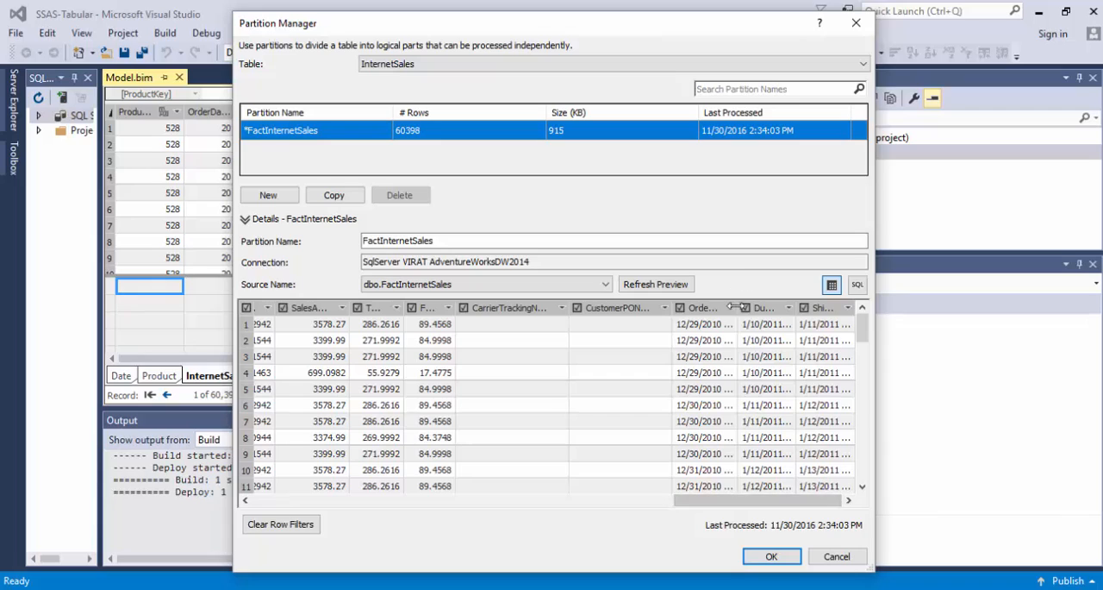
{"action": "left_click_drag", "start_coordinate": [743, 312], "coordinate": [788, 314]}
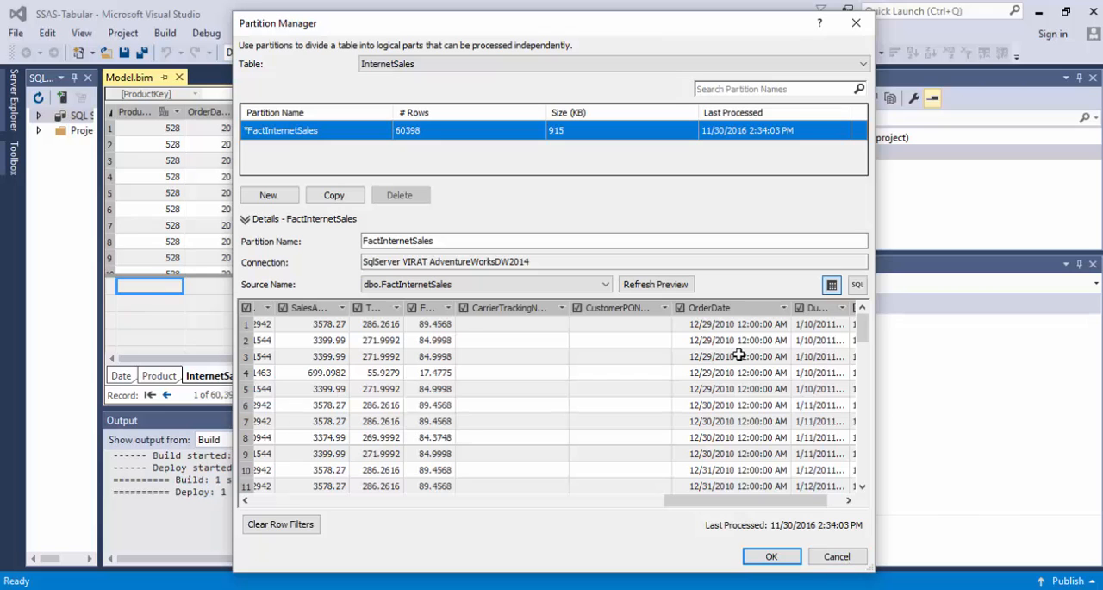
{"action": "left_click_drag", "start_coordinate": [861, 339], "coordinate": [862, 451]}
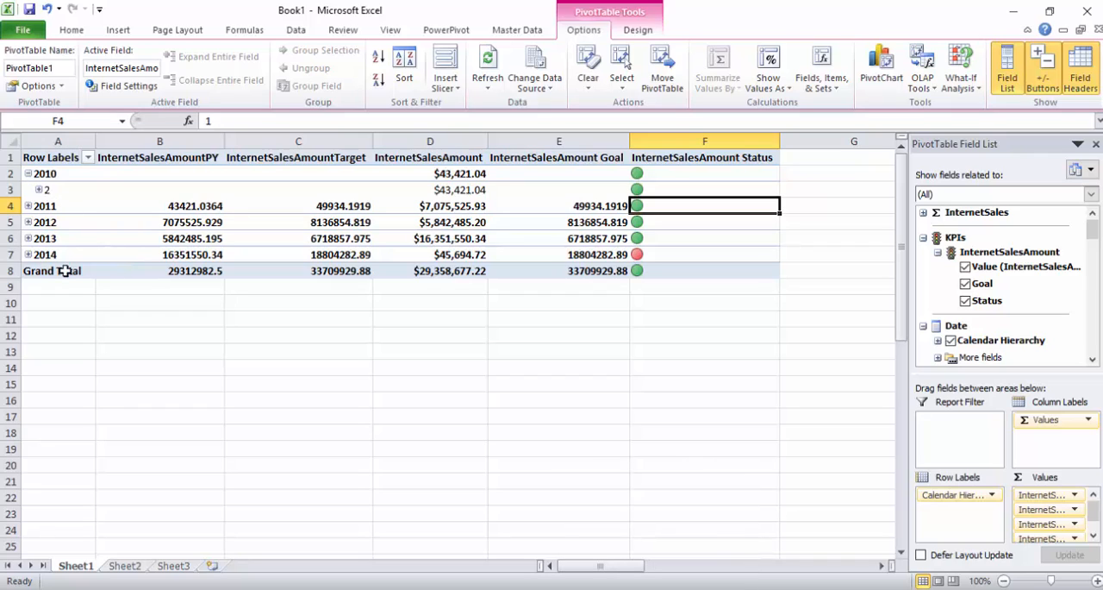
Examine the calendar years 2012 to 2014 in the pivot table's row labels, then return to Partition Manager in Visual Studio.
{"action": "left_click", "coordinate": [53, 223]}
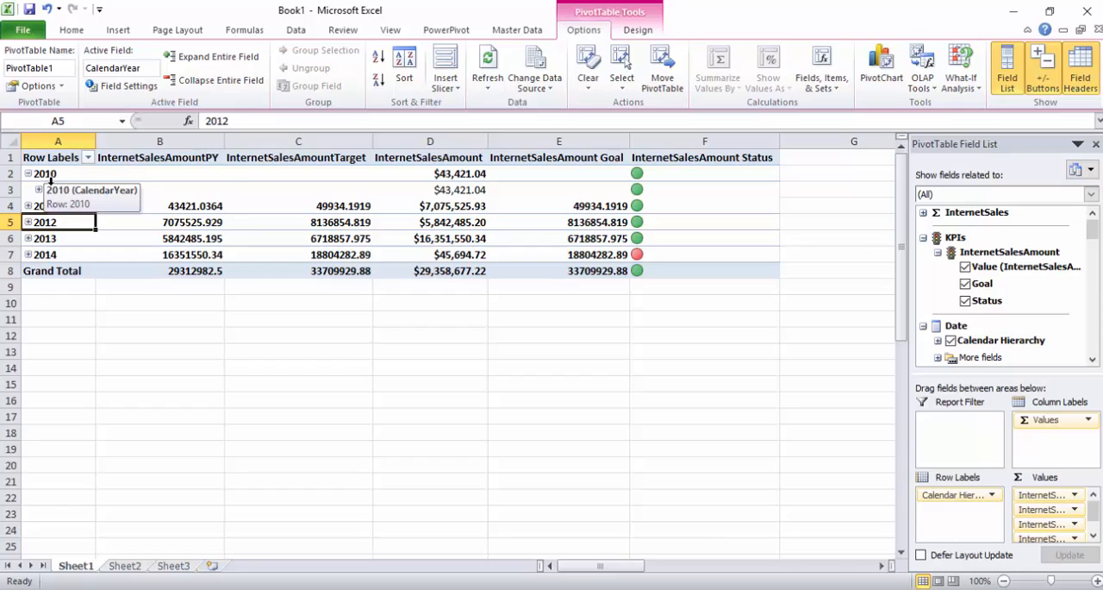
{"action": "left_click", "coordinate": [55, 240]}
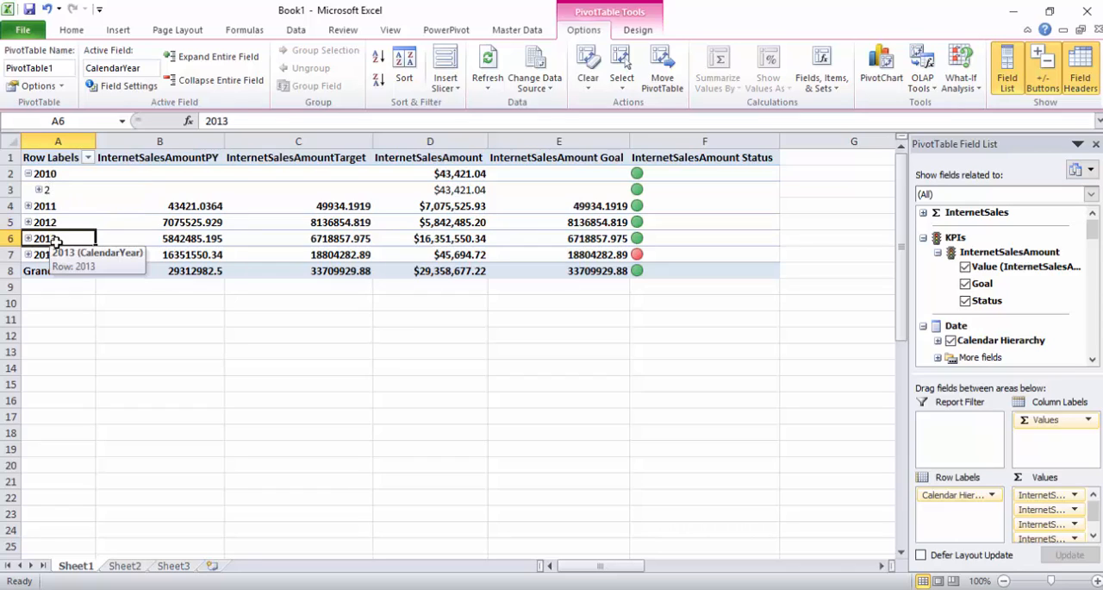
{"action": "left_click", "coordinate": [59, 254]}
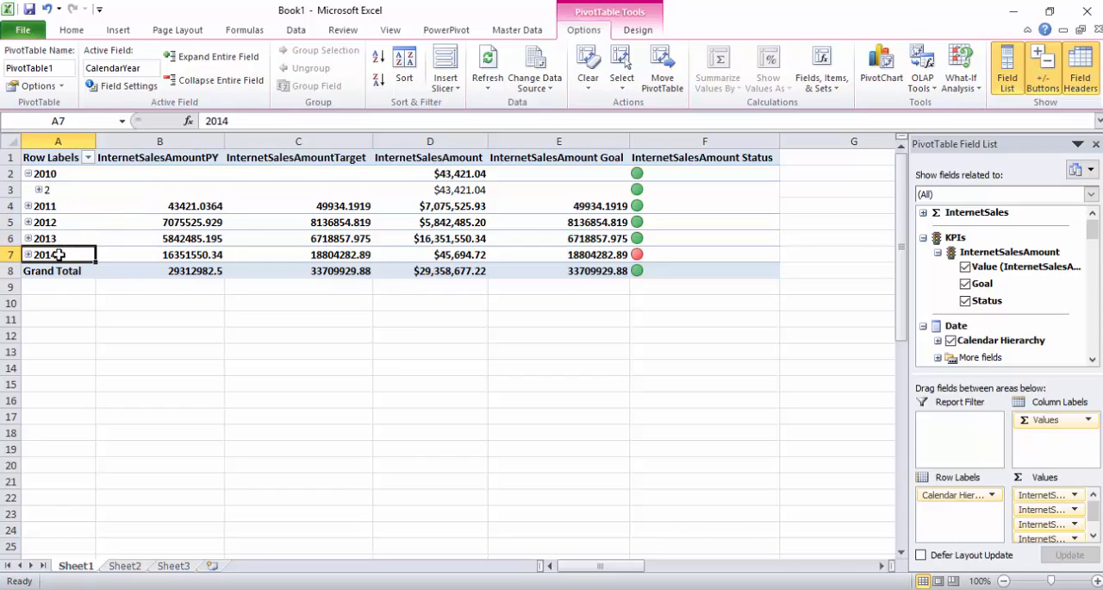
{"action": "left_click", "coordinate": [1014, 12]}
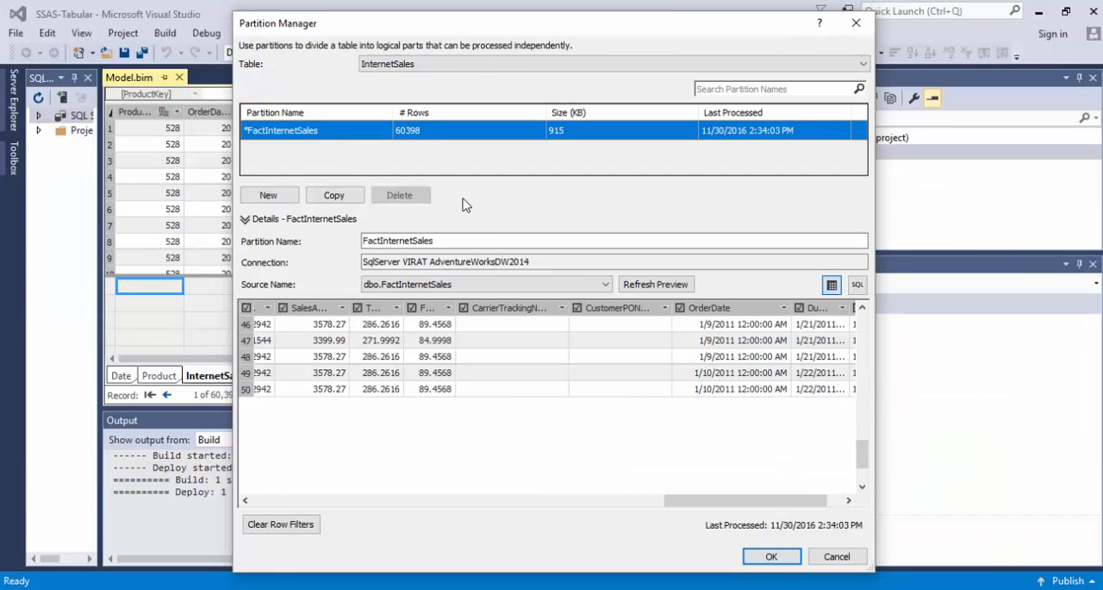
Rename the FactInternetSales partition as FactInternetSalesLT2013.
{"action": "left_click", "coordinate": [469, 242]}
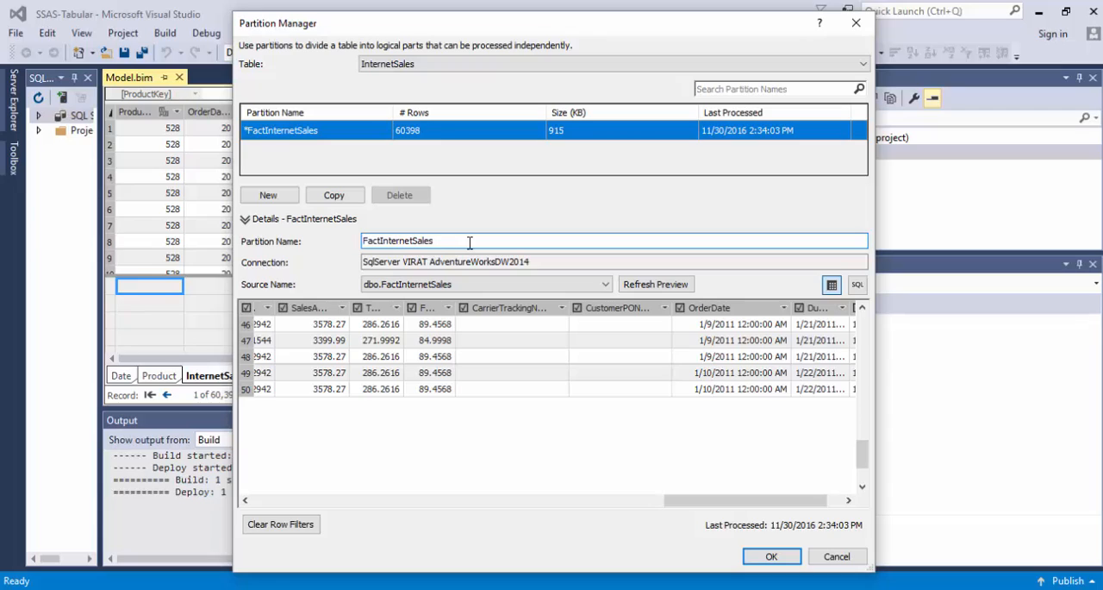
{"action": "type", "text": "LT2013"}
Show the partition's source as a SQL statement and begin a WHERE clause on OrderDate beneath the SELECT line.
{"action": "left_click", "coordinate": [857, 285]}
{"action": "left_click", "coordinate": [542, 314]}
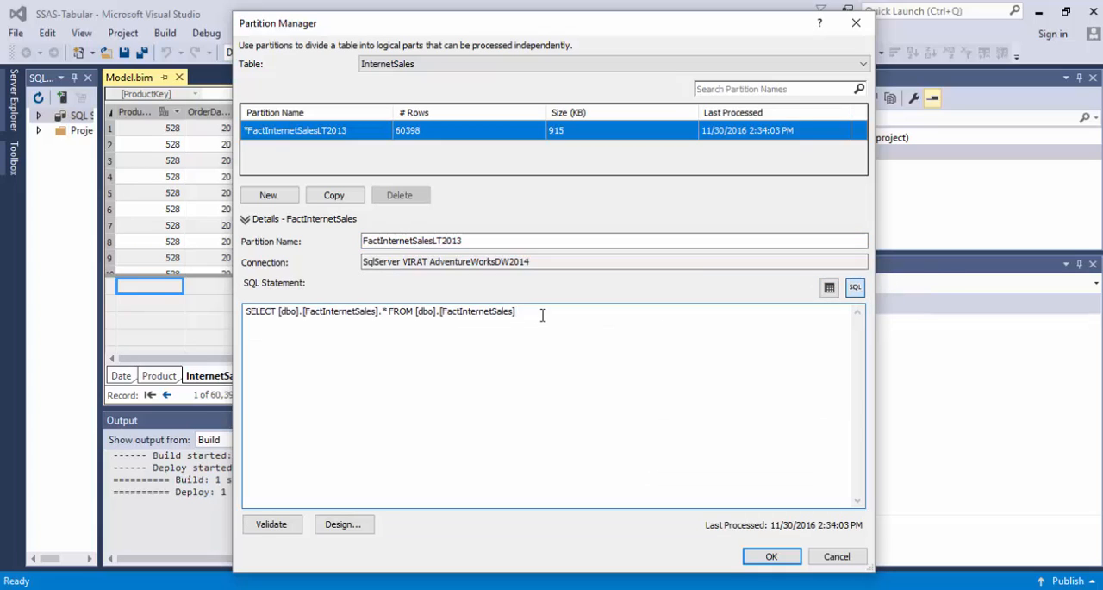
{"action": "type", "text": "WHERE"}
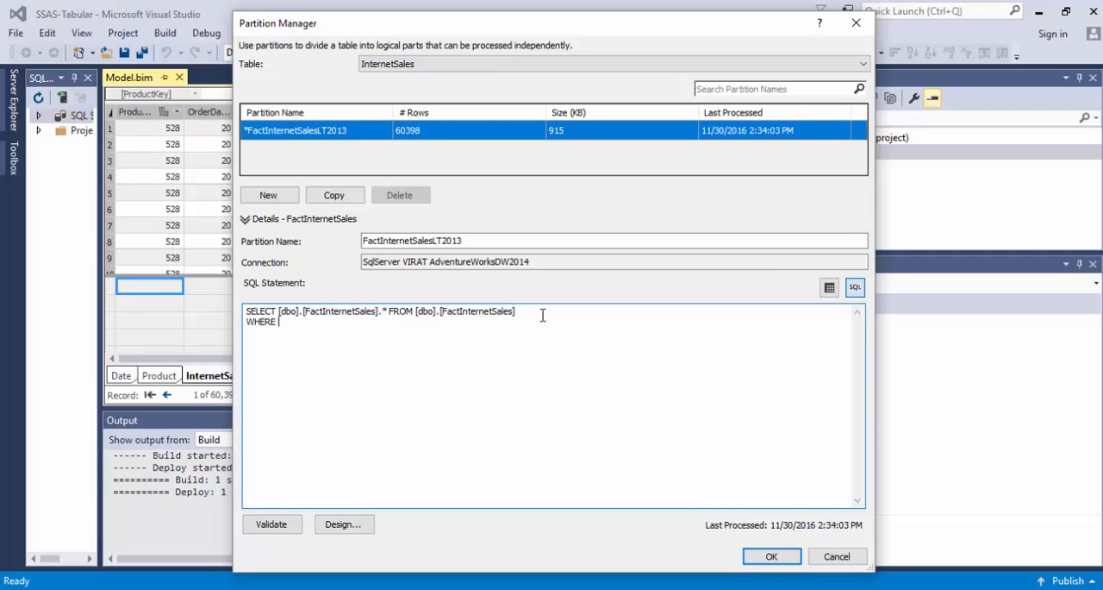
{"action": "type", "text": " OrderDate betwee '201"}
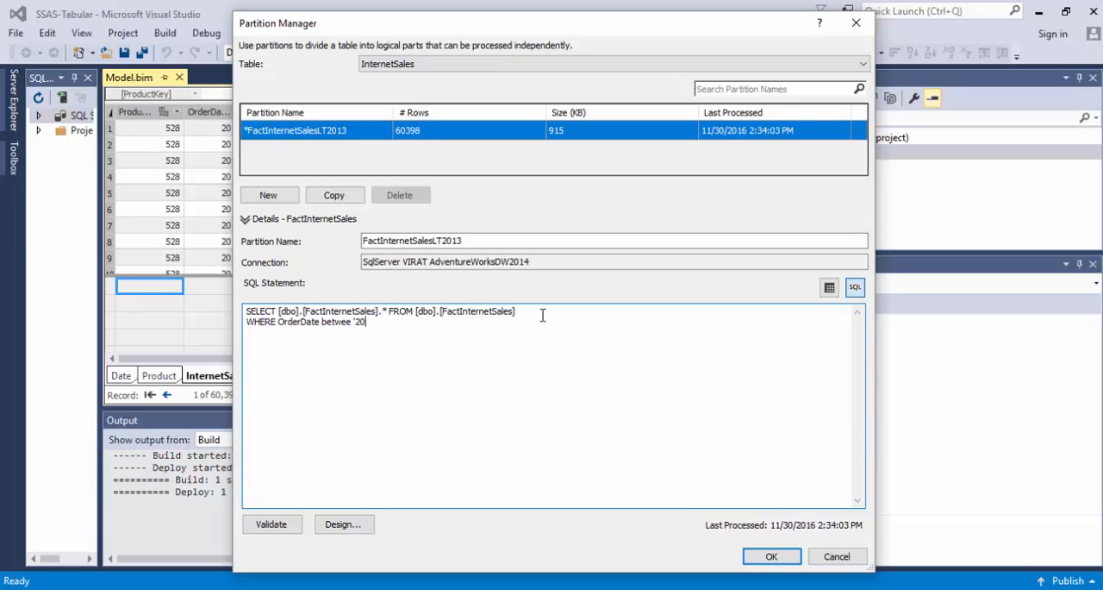
{"action": "key", "text": "BackSpace"}
{"action": "key", "text": "BackSpace"}
{"action": "key", "text": "BackSpace"}
{"action": "key", "text": "BackSpace"}
{"action": "key", "text": "BackSpace"}
{"action": "key", "text": "BackSpace"}
{"action": "key", "text": "BackSpace"}
{"action": "key", "text": "BackSpace"}
{"action": "type", "text": "<'2013-01-01"}
{"action": "type", "text": "00:"}
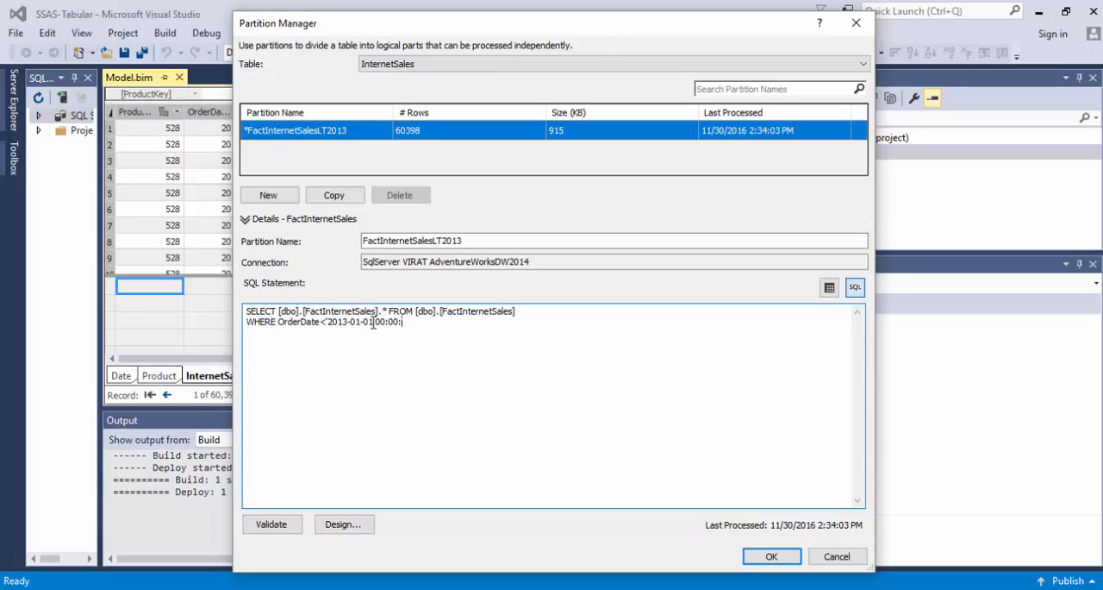
{"action": "type", "text": "00.000'"}
{"action": "left_click_drag", "start_coordinate": [432, 322], "coordinate": [240, 312]}
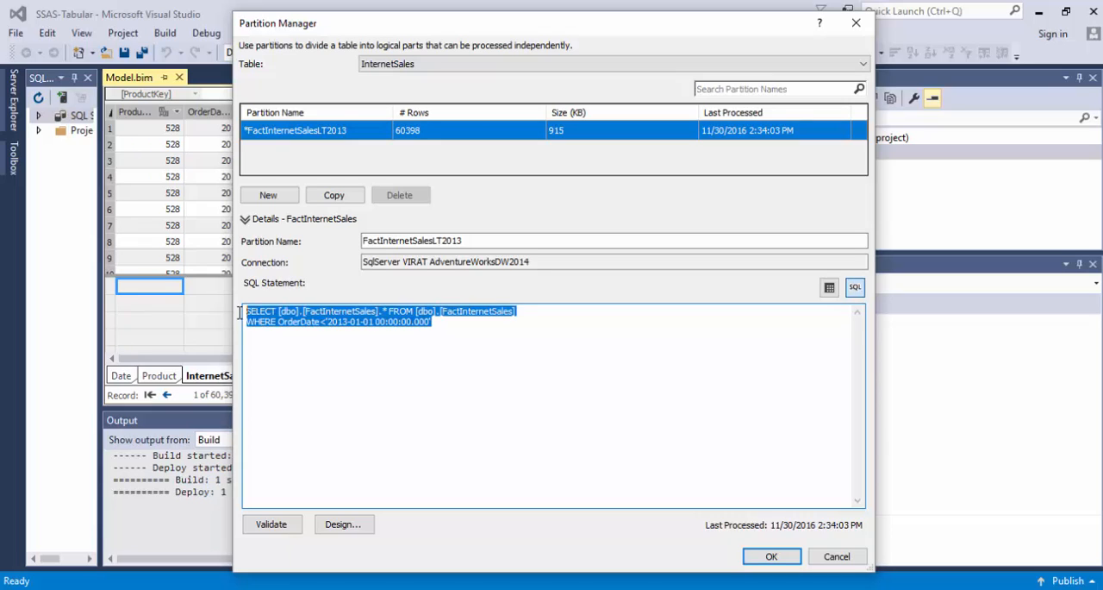
{"action": "left_click", "coordinate": [369, 343]}
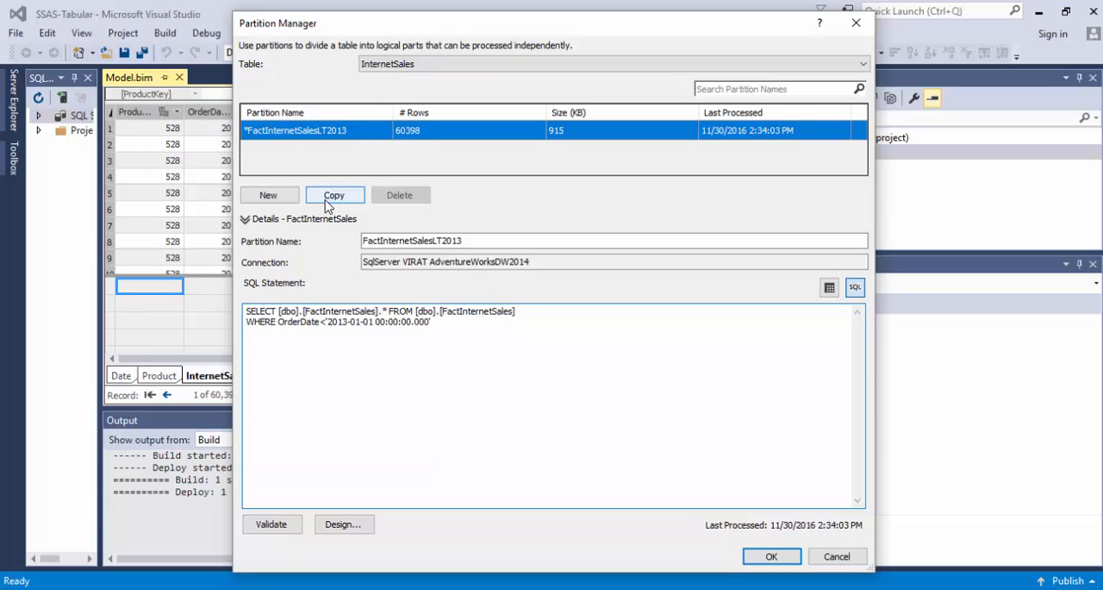
Copy the FactInternetSalesLT2013 partition and name the copy FactInternetSales2013.
{"action": "left_click", "coordinate": [328, 200]}
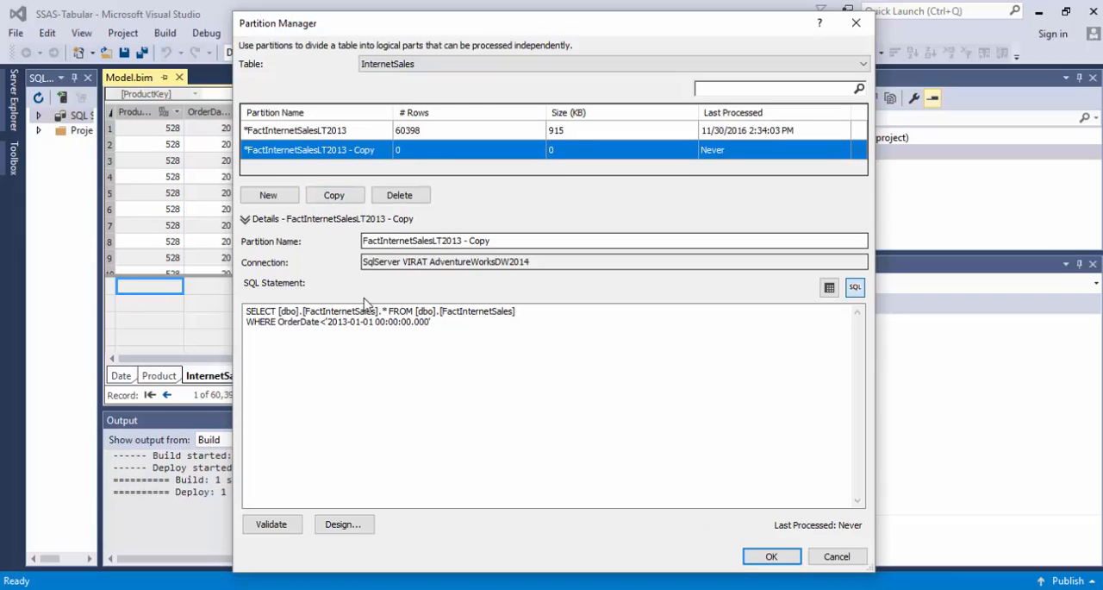
{"action": "left_click", "coordinate": [504, 240]}
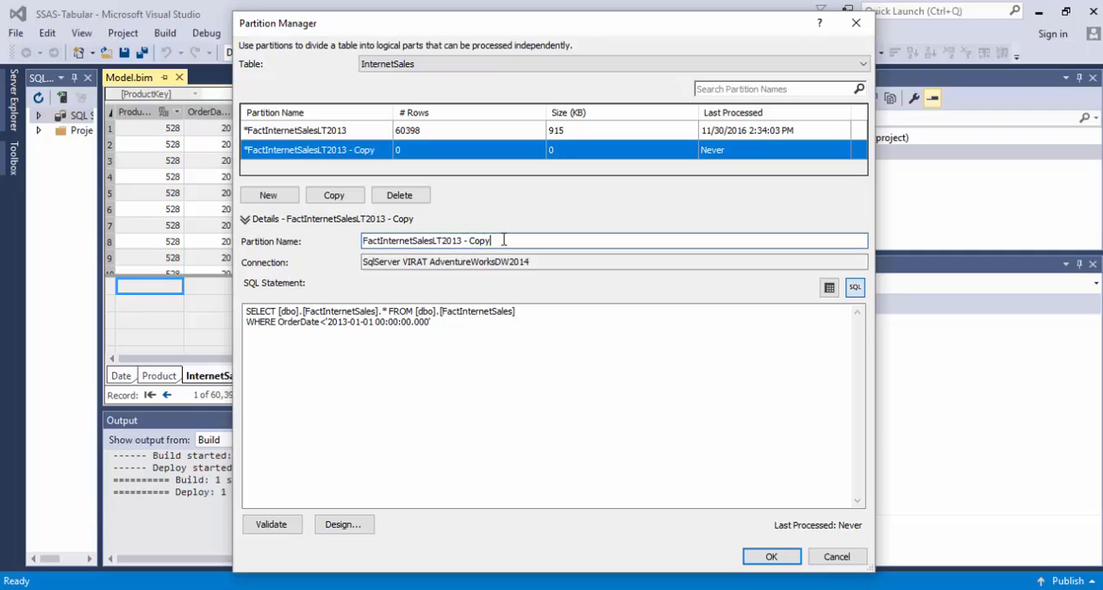
{"action": "key", "text": "BackSpace"}
{"action": "key", "text": "BackSpace"}
{"action": "key", "text": "BackSpace"}
{"action": "key", "text": "BackSpace"}
{"action": "key", "text": "BackSpace"}
{"action": "key", "text": "BackSpace"}
{"action": "key", "text": "BackSpace"}
{"action": "key", "text": "BackSpace"}
{"action": "key", "text": "BackSpace"}
{"action": "key", "text": "BackSpace"}
{"action": "key", "text": "BackSpace"}
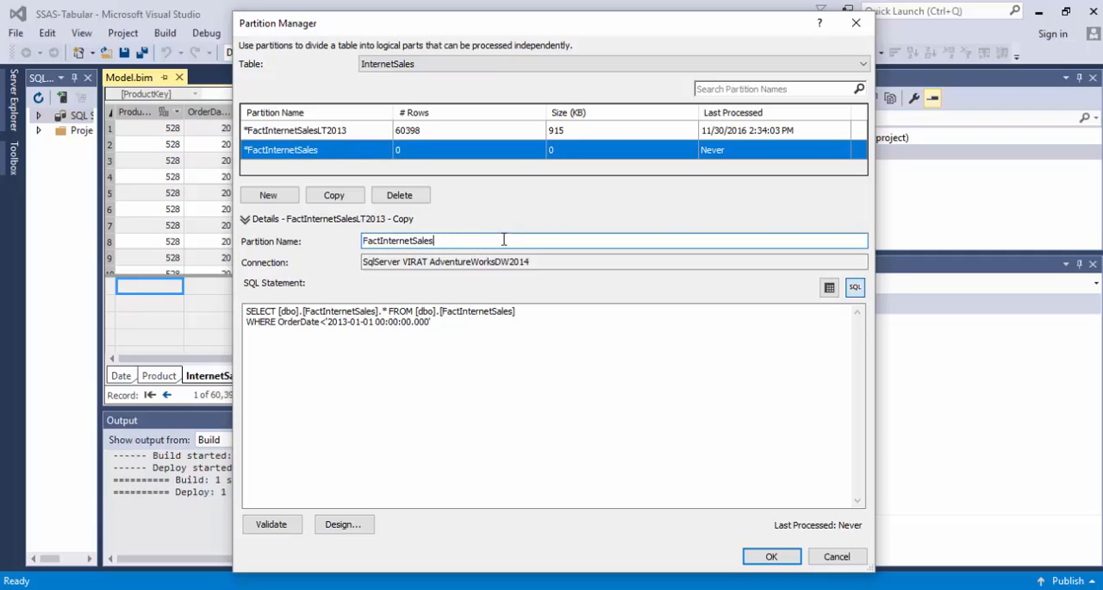
{"action": "type", "text": "2013"}
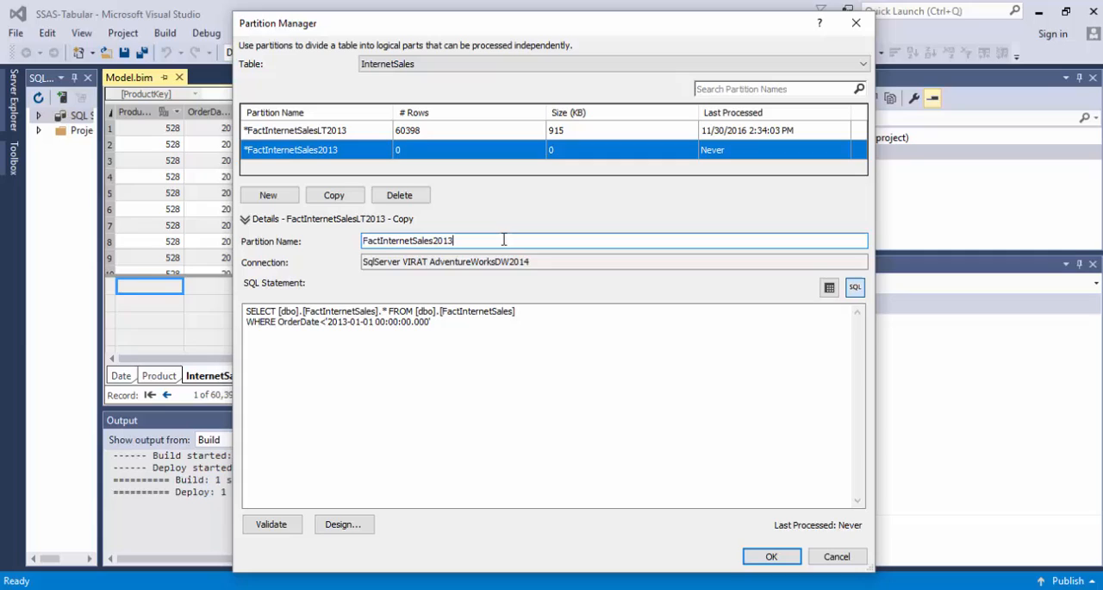
Replace the less-than operator in the 2013 partition's WHERE clause with a between condition, keeping the date in quotes.
{"action": "left_click", "coordinate": [441, 319]}
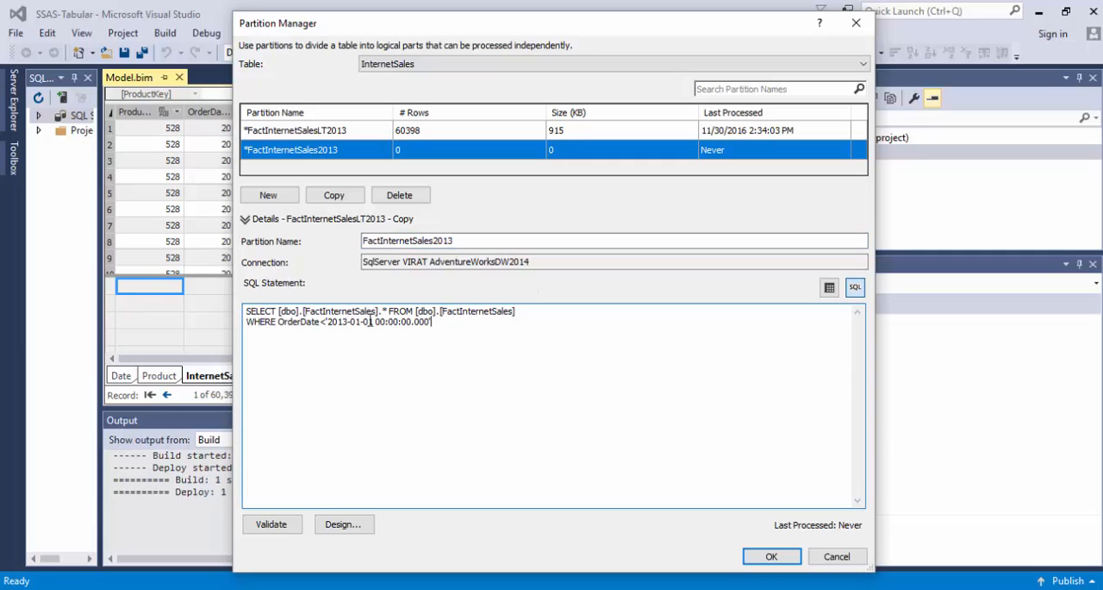
{"action": "left_click", "coordinate": [328, 323]}
{"action": "key", "text": "BackSpace"}
{"action": "key", "text": "BackSpace"}
{"action": "key", "text": "BackSpace"}
{"action": "type", "text": "between "}
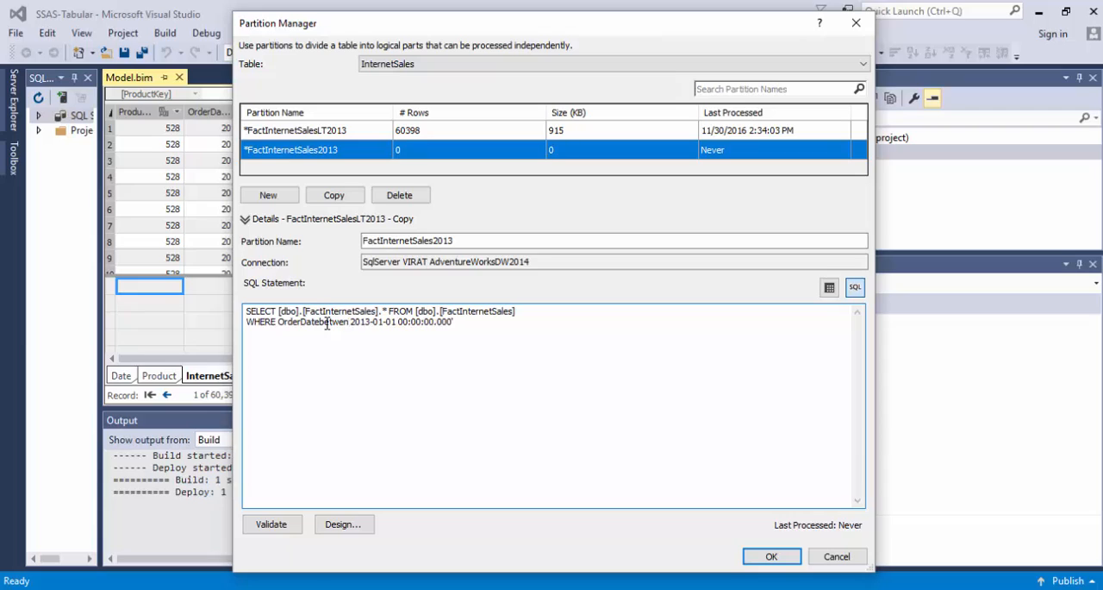
{"action": "type", "text": "'"}
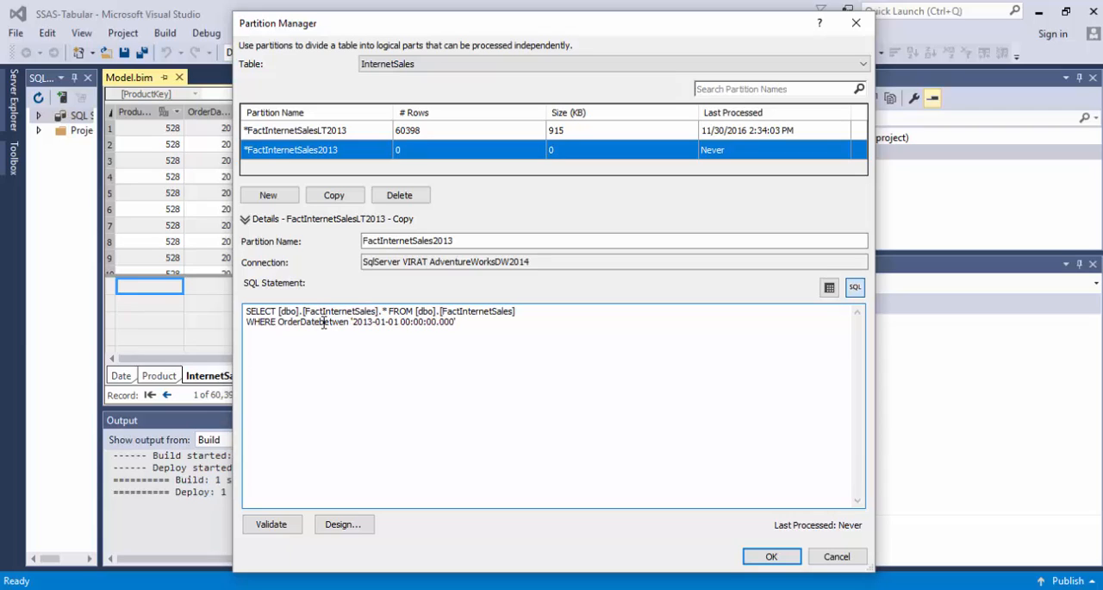
{"action": "left_click", "coordinate": [323, 321]}
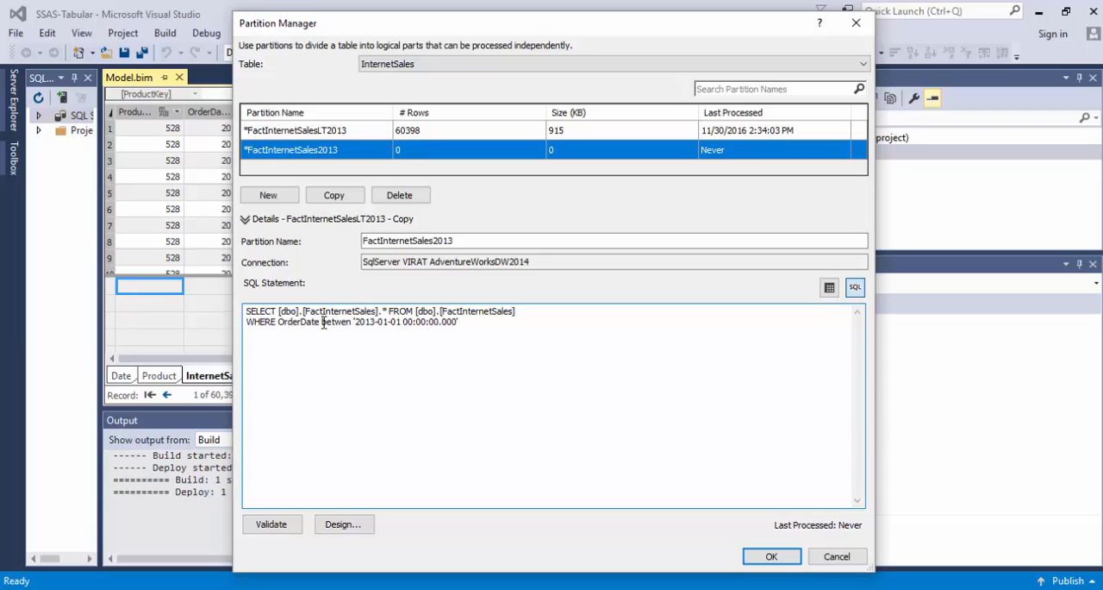
{"action": "left_click_drag", "start_coordinate": [355, 322], "coordinate": [460, 322]}
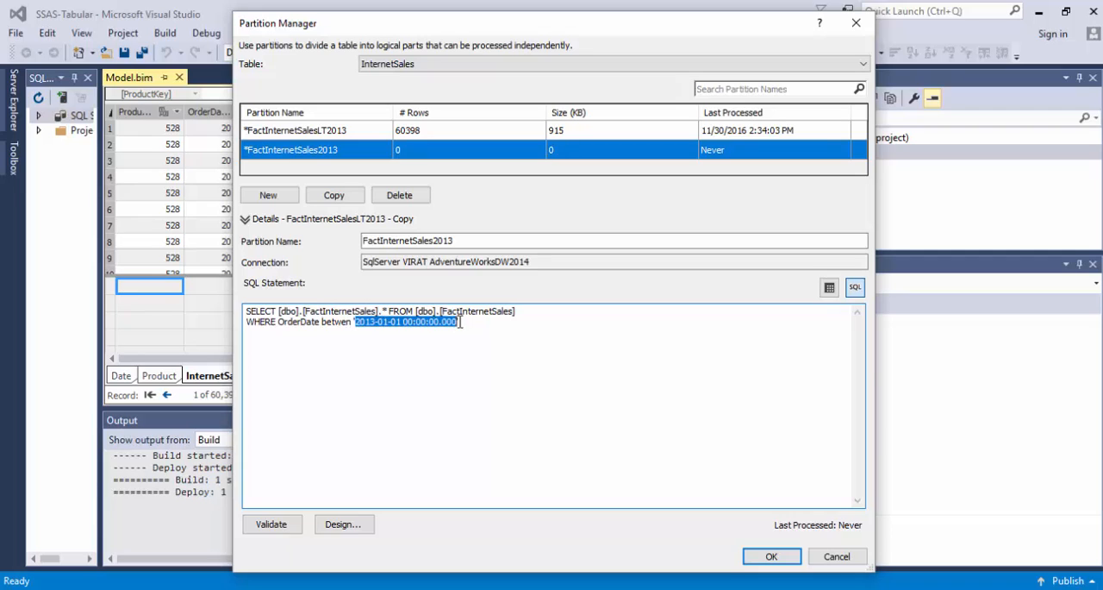
{"action": "left_click", "coordinate": [467, 322]}
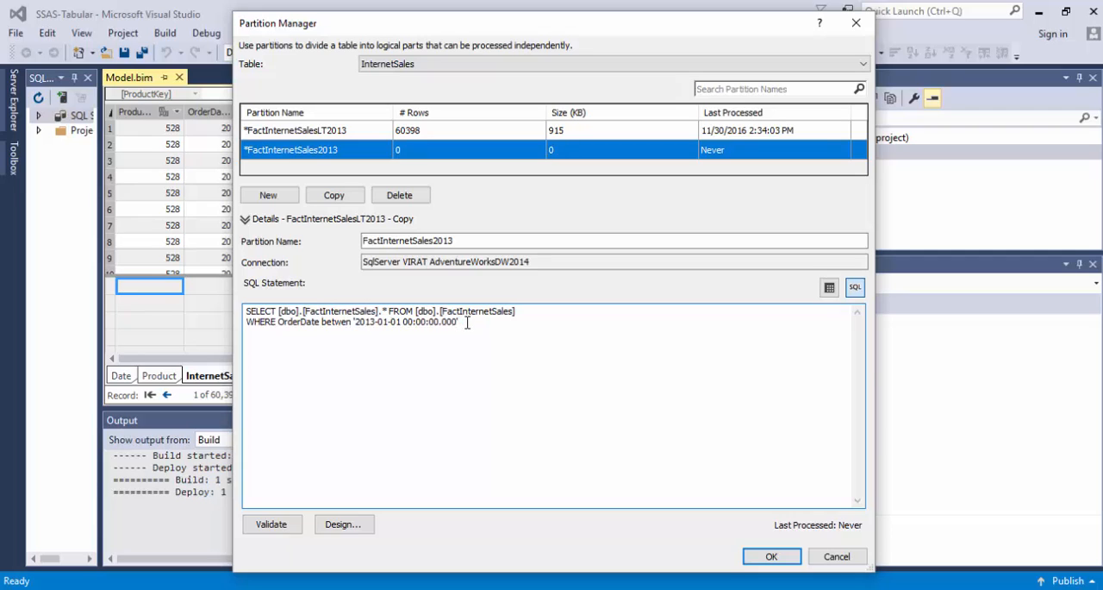
{"action": "key", "text": "shift+Left"}
{"action": "key", "text": "shift+Left"}
{"action": "key", "text": "shift+Left"}
{"action": "key", "text": "shift+Left"}
{"action": "key", "text": "shift+Left"}
{"action": "key", "text": "shift+Left"}
{"action": "key", "text": "shift+Left"}
{"action": "key", "text": "shift+Left"}
{"action": "key", "text": "shift+Left"}
{"action": "key", "text": "shift+Left"}
{"action": "key", "text": "shift+Left"}
{"action": "key", "text": "shift+Left"}
{"action": "key", "text": "shift+Left"}
{"action": "key", "text": "shift+Left"}
{"action": "key", "text": "shift+Left"}
{"action": "key", "text": "shift+Left"}
{"action": "key", "text": "shift+Left"}
{"action": "key", "text": "shift+Left"}
{"action": "key", "text": "shift+Left"}
{"action": "key", "text": "shift+Left"}
{"action": "key", "text": "ctrl+c"}
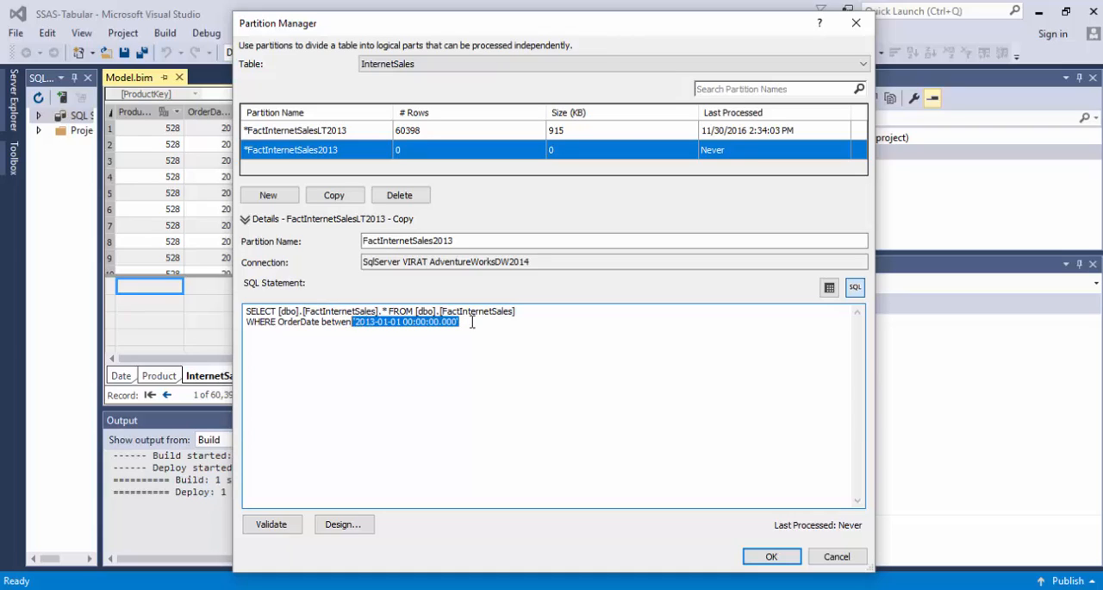
{"action": "left_click", "coordinate": [477, 325]}
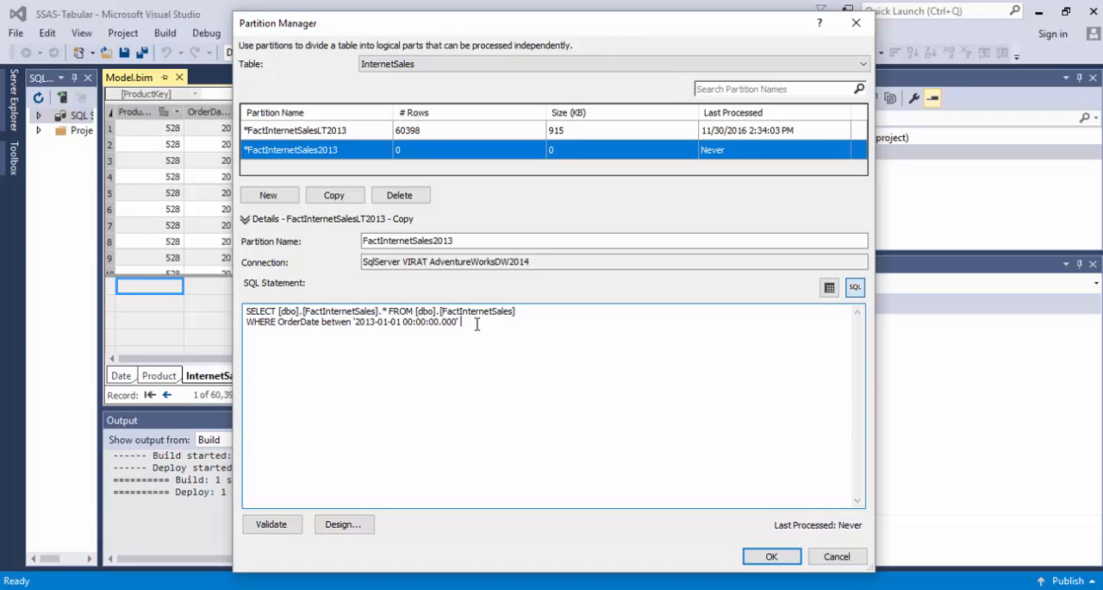
{"action": "left_click", "coordinate": [347, 321]}
{"action": "type", "text": "e"}
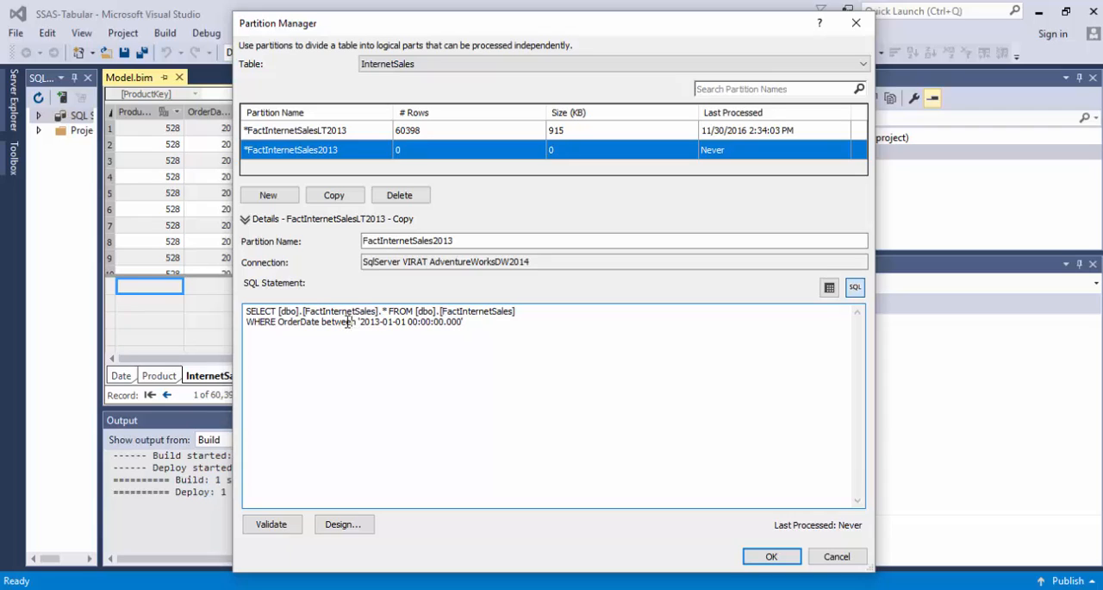
Extend the between condition with and, followed by the copied date literal.
{"action": "left_click", "coordinate": [506, 324]}
{"action": "type", "text": "and"}
{"action": "key", "text": "ctrl+v"}
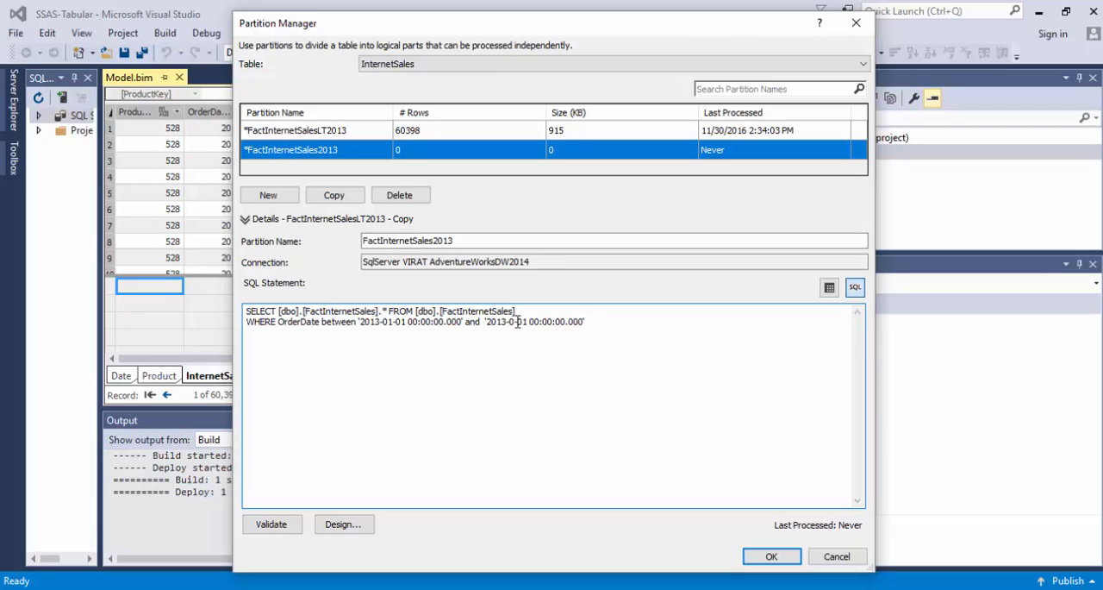
{"action": "double_click", "coordinate": [517, 321]}
{"action": "type", "text": "12"}
{"action": "double_click", "coordinate": [519, 321]}
{"action": "type", "text": "31"}
{"action": "type", "text": "11:59"}
{"action": "key", "text": "shift+Right"}
{"action": "key", "text": "shift+Right"}
{"action": "type", "text": "59"}
{"action": "key", "text": "shift+Right"}
{"action": "key", "text": "shift+Right"}
{"action": "type", "text": "99"}
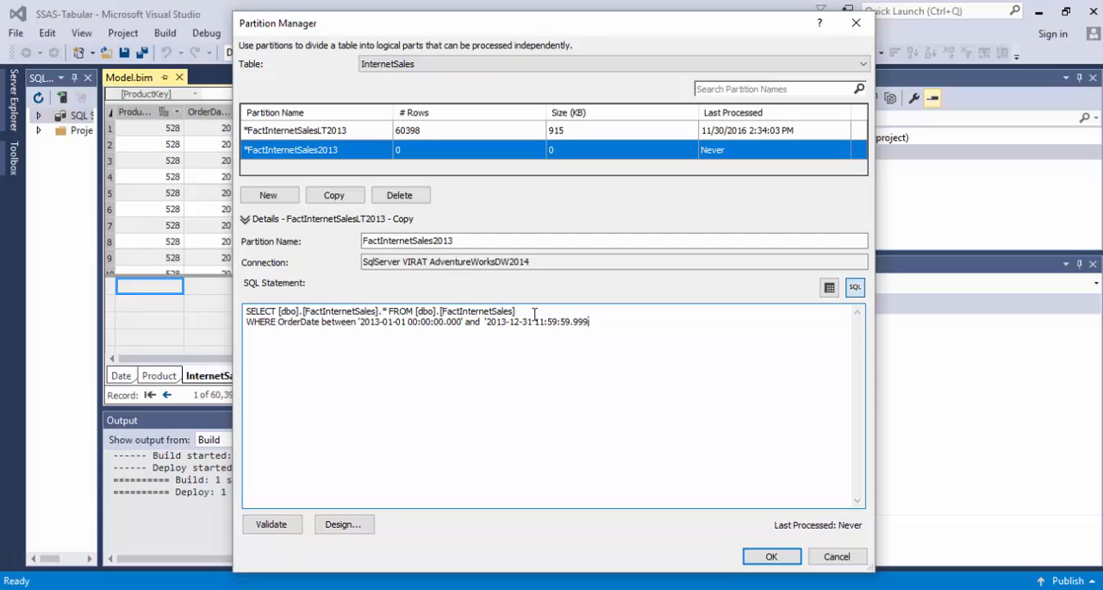
{"action": "left_click", "coordinate": [276, 530]}
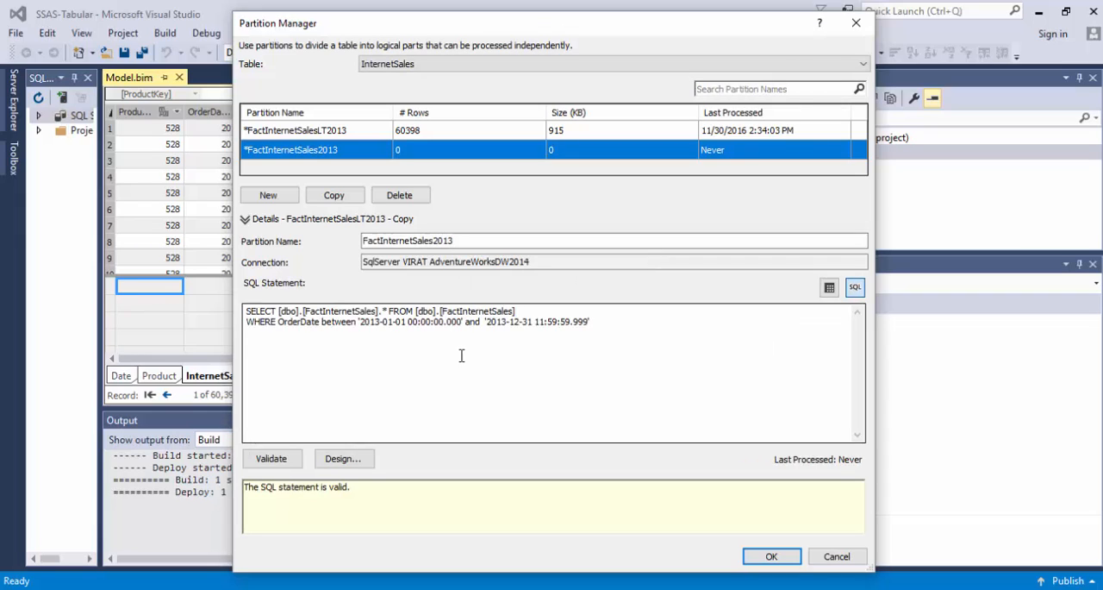
{"action": "left_click", "coordinate": [352, 492]}
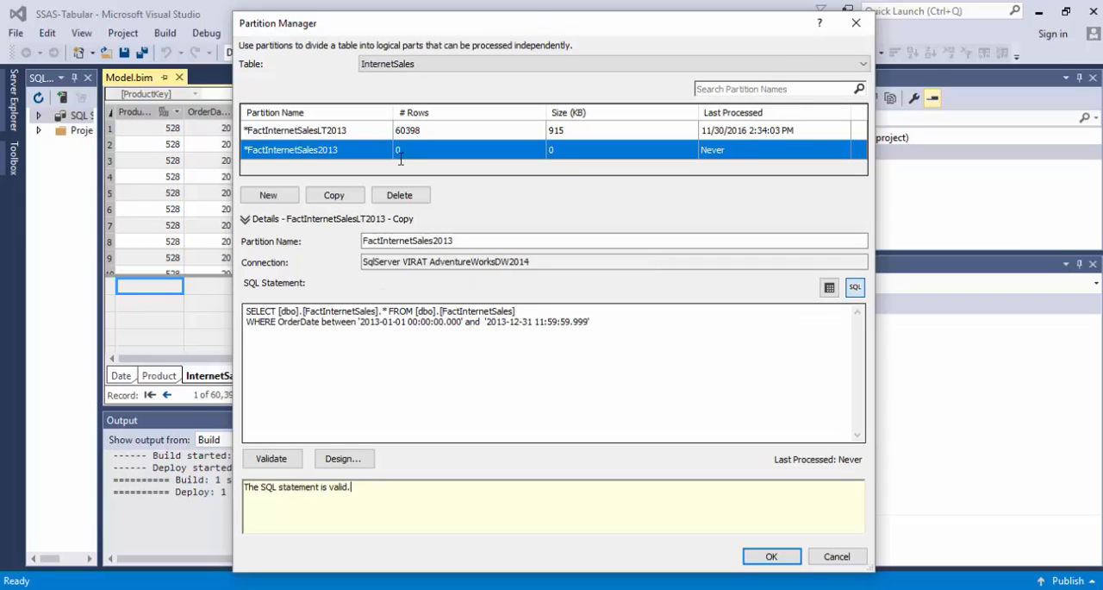
Copy the FactInternetSales2013 partition and name the copy FactInternetSalesGTE2014.
{"action": "left_click", "coordinate": [334, 195]}
{"action": "left_click", "coordinate": [499, 243]}
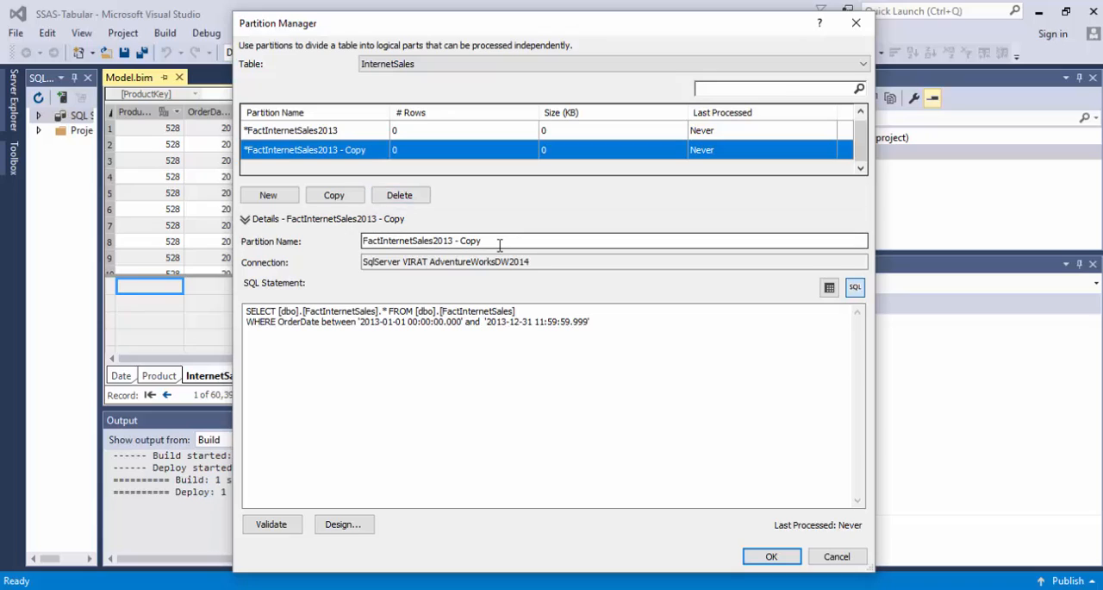
{"action": "key", "text": "BackSpace"}
{"action": "key", "text": "BackSpace"}
{"action": "key", "text": "BackSpace"}
{"action": "key", "text": "BackSpace"}
{"action": "key", "text": "BackSpace"}
{"action": "key", "text": "BackSpace"}
{"action": "key", "text": "BackSpace"}
{"action": "key", "text": "BackSpace"}
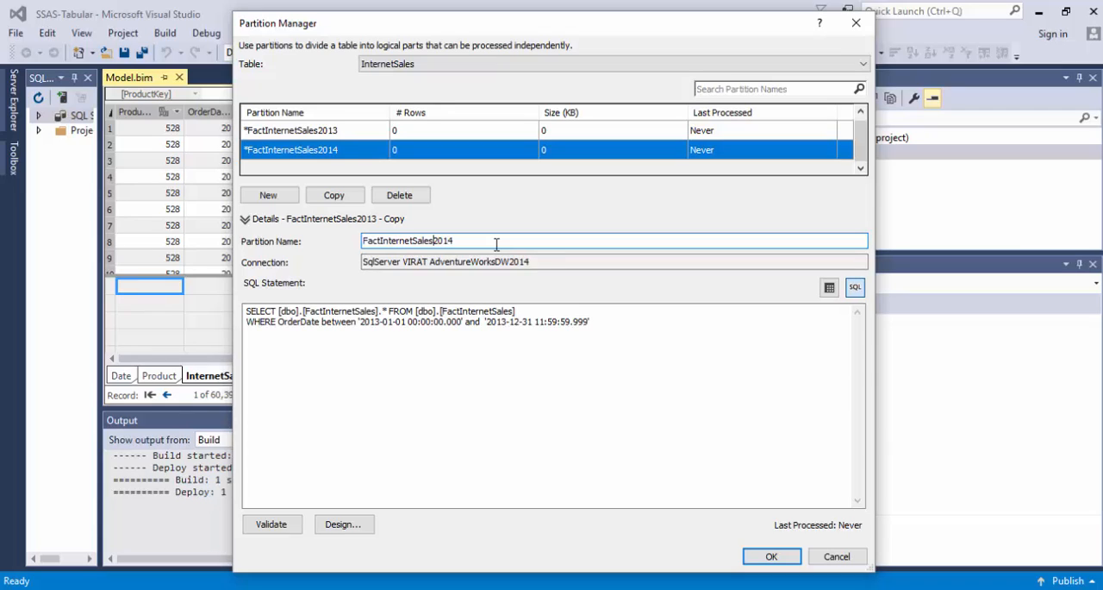
{"action": "type", "text": "GTE"}
{"action": "left_click", "coordinate": [517, 352]}
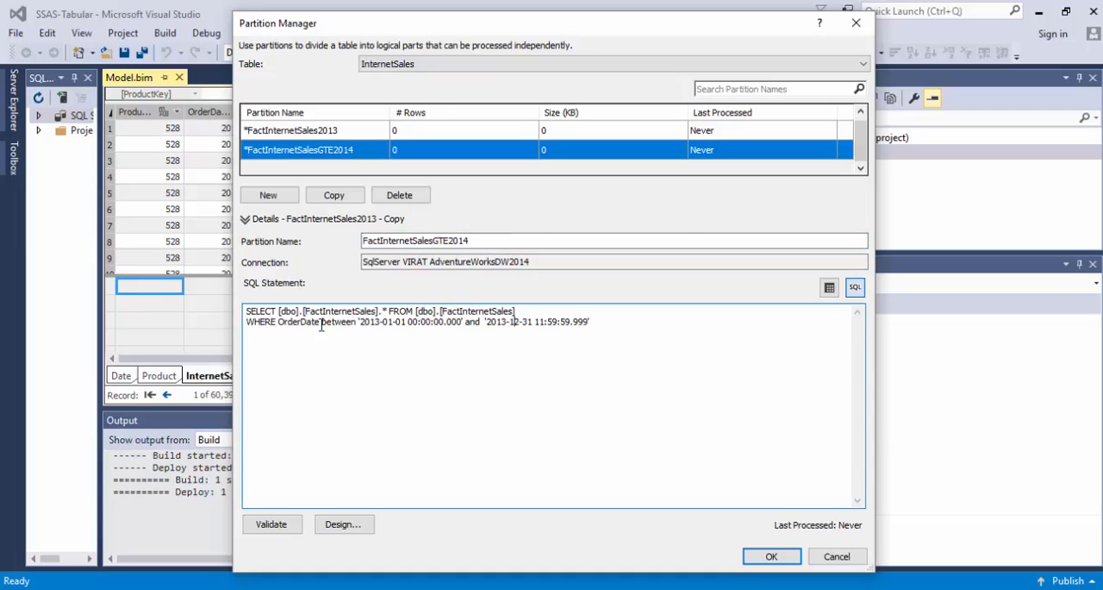
{"action": "left_click_drag", "start_coordinate": [321, 325], "coordinate": [357, 325]}
{"action": "type", "text": ">="}
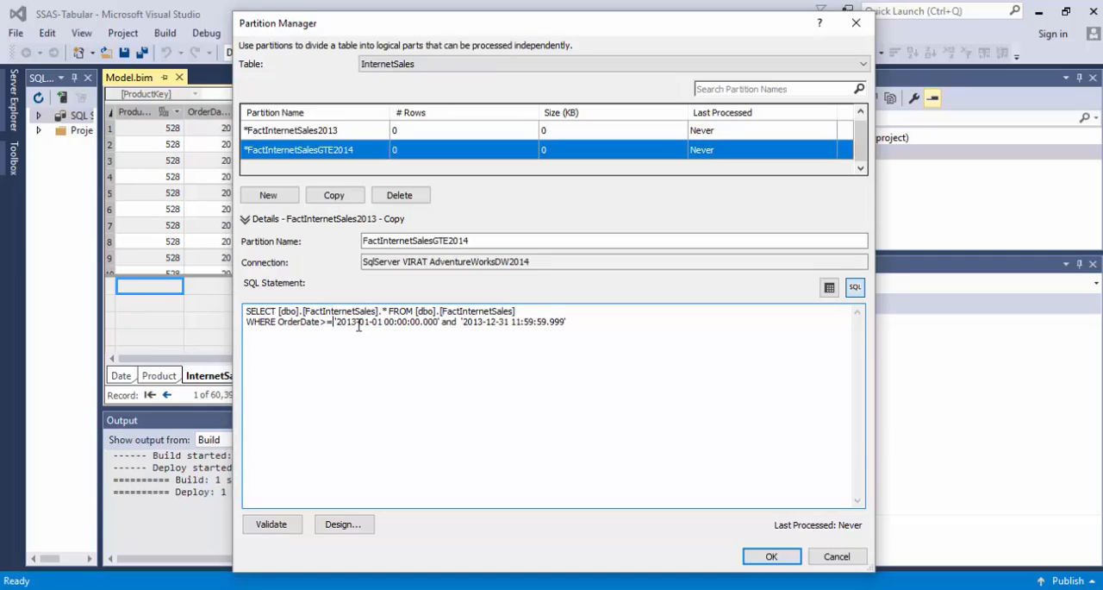
{"action": "key", "text": "Delete"}
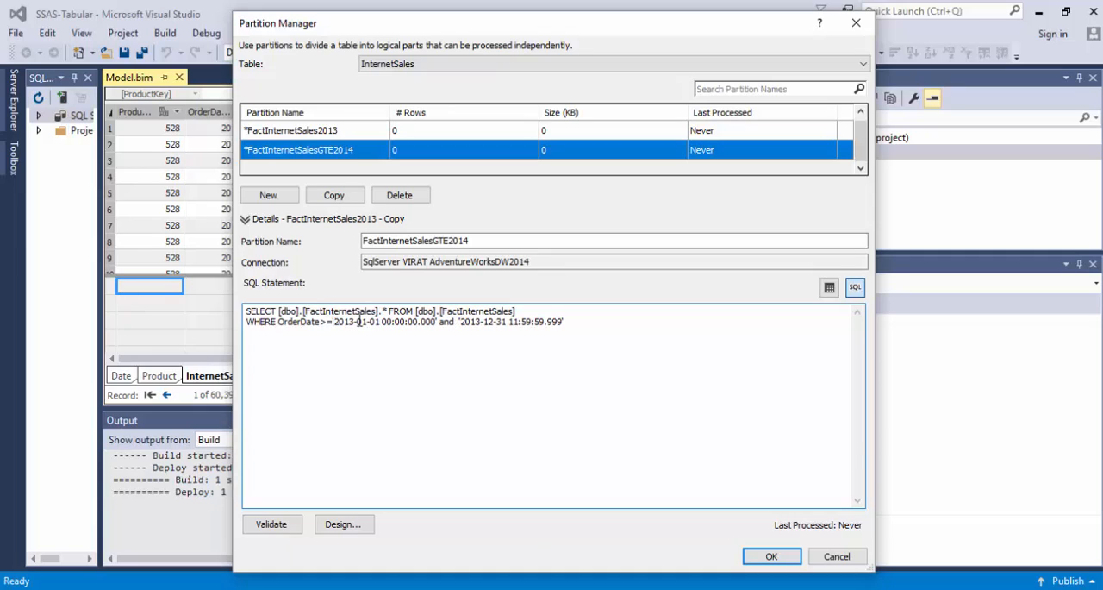
{"action": "key", "text": "BackSpace"}
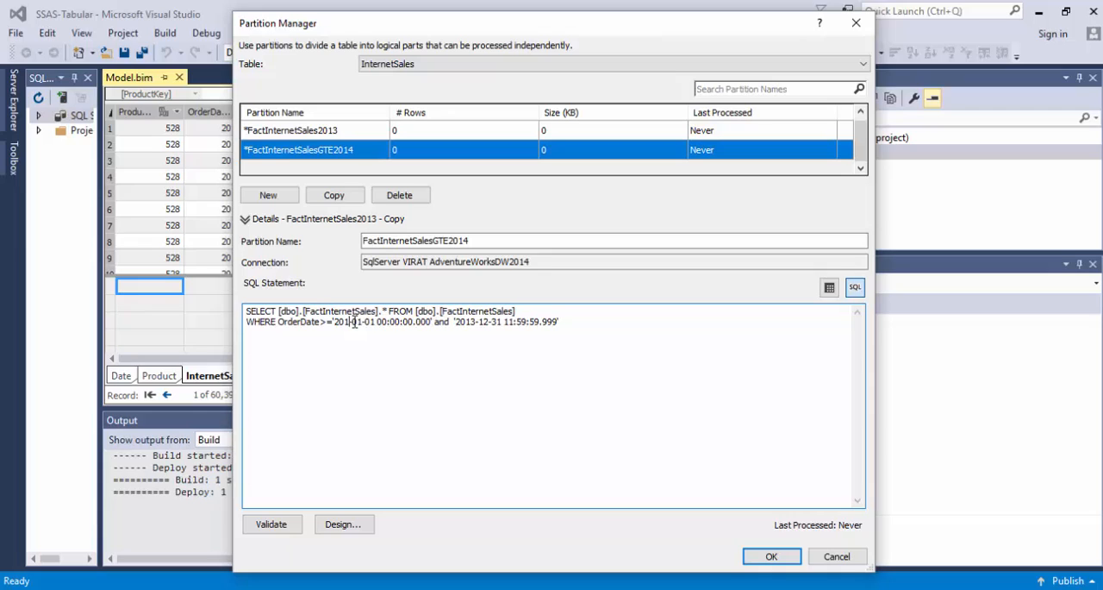
{"action": "type", "text": "4"}
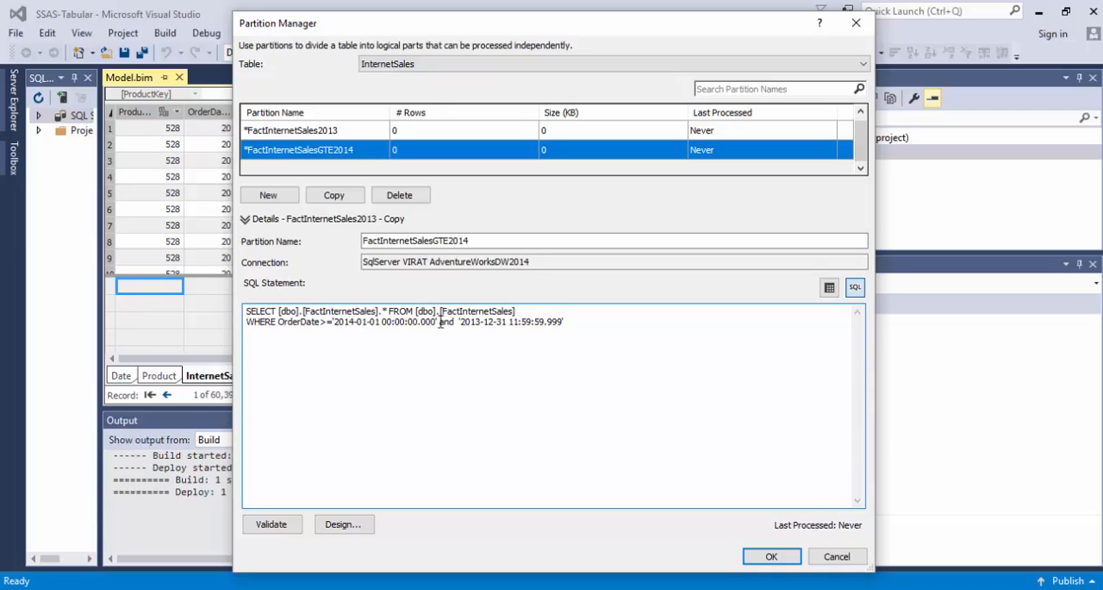
{"action": "left_click_drag", "start_coordinate": [440, 321], "coordinate": [602, 325]}
{"action": "key", "text": "Delete"}
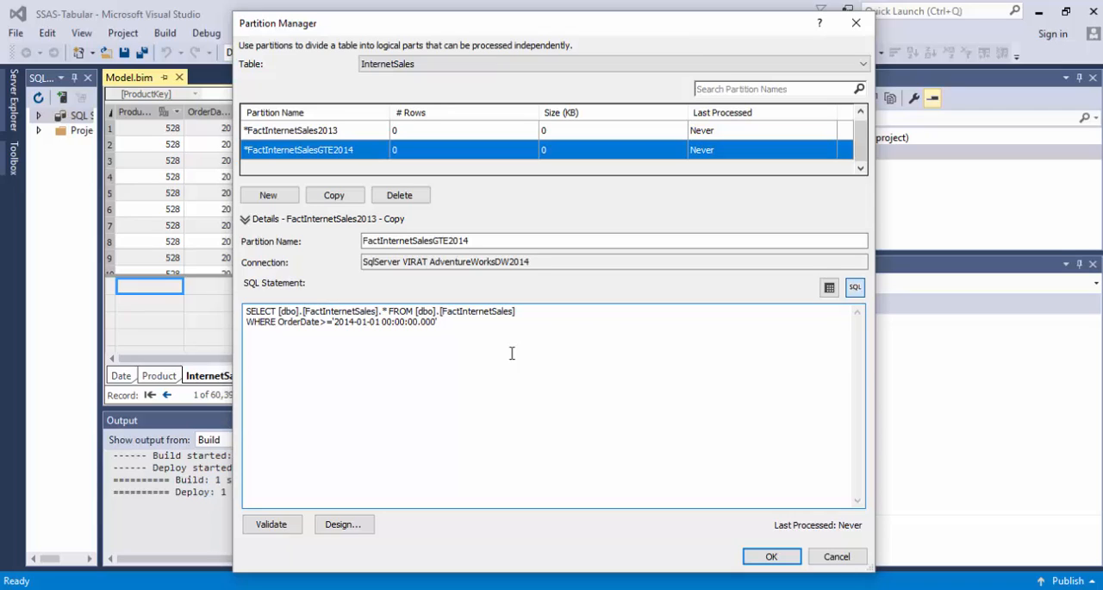
Review the 2013 and GTE2014 partition queries, apply the partition definitions, and deploy the SSAS-Tabular project.
{"action": "left_click", "coordinate": [365, 138]}
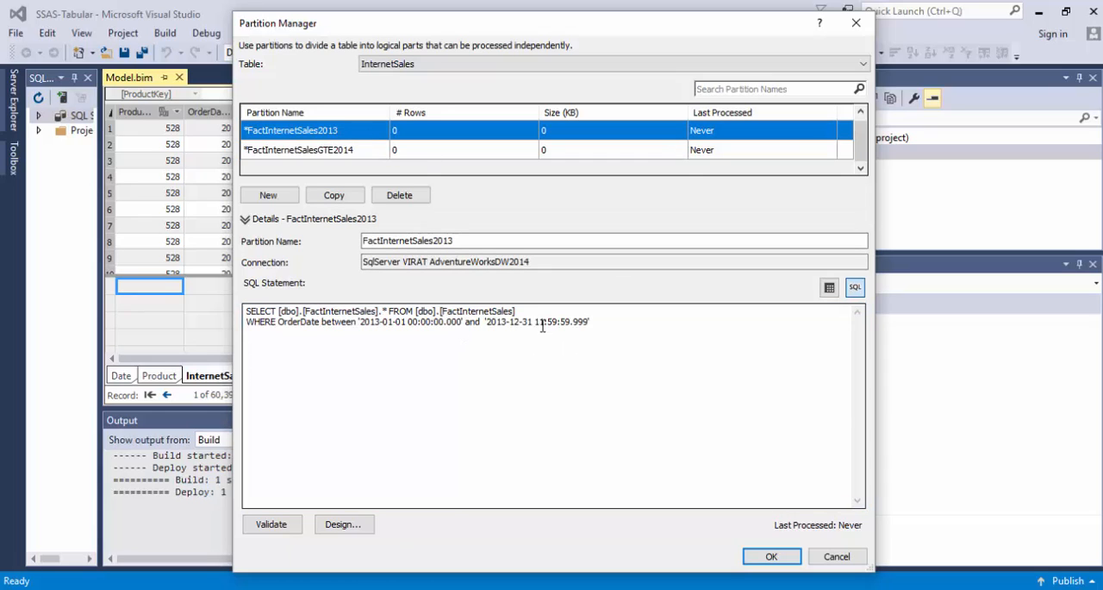
{"action": "left_click", "coordinate": [301, 151]}
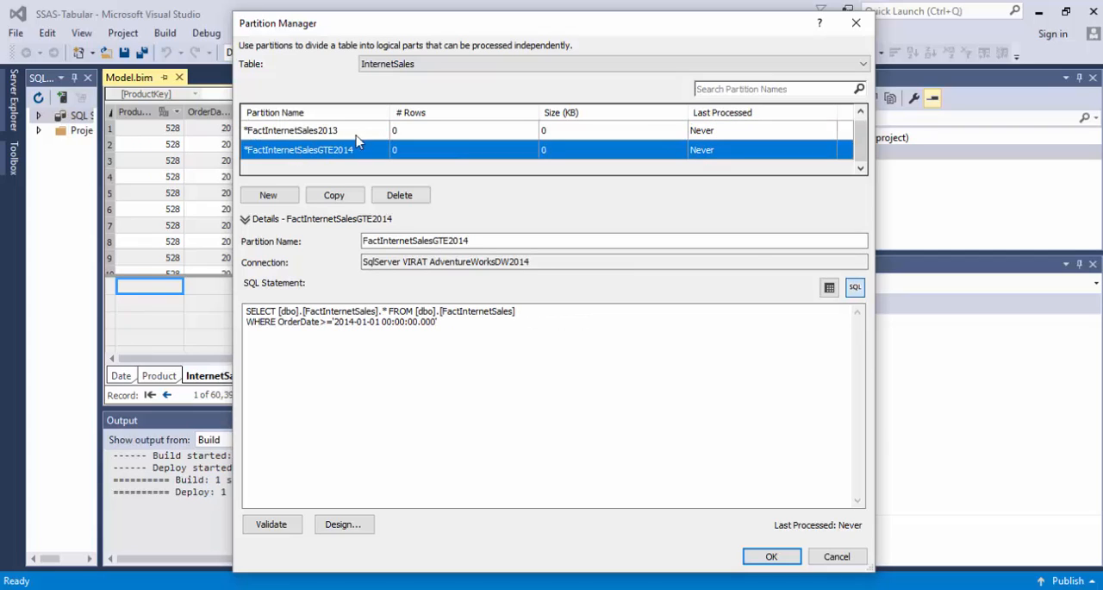
{"action": "left_click", "coordinate": [772, 557]}
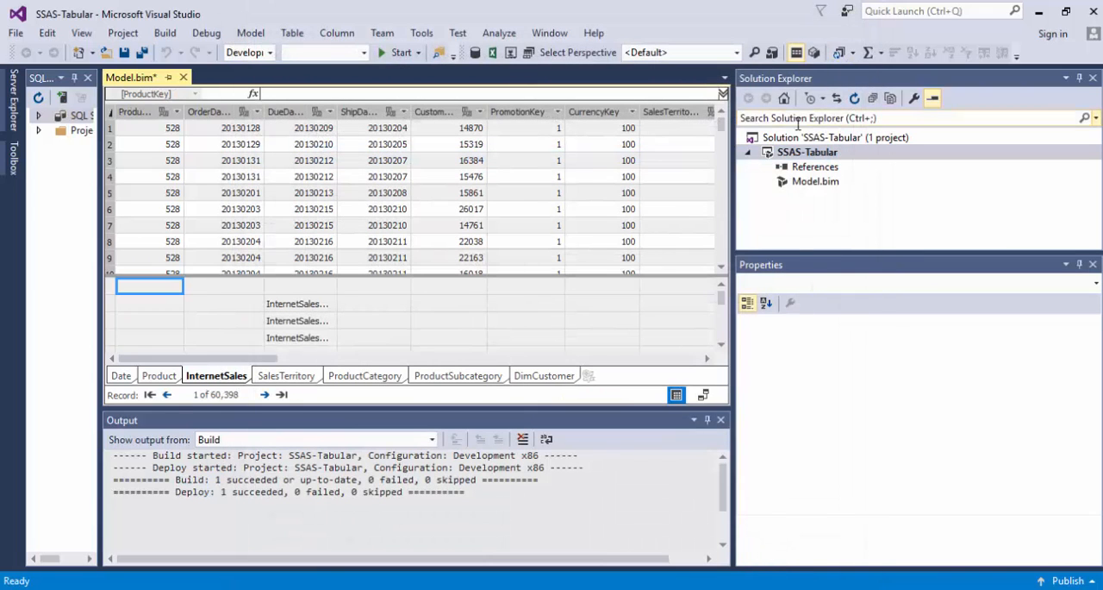
{"action": "right_click", "coordinate": [786, 152]}
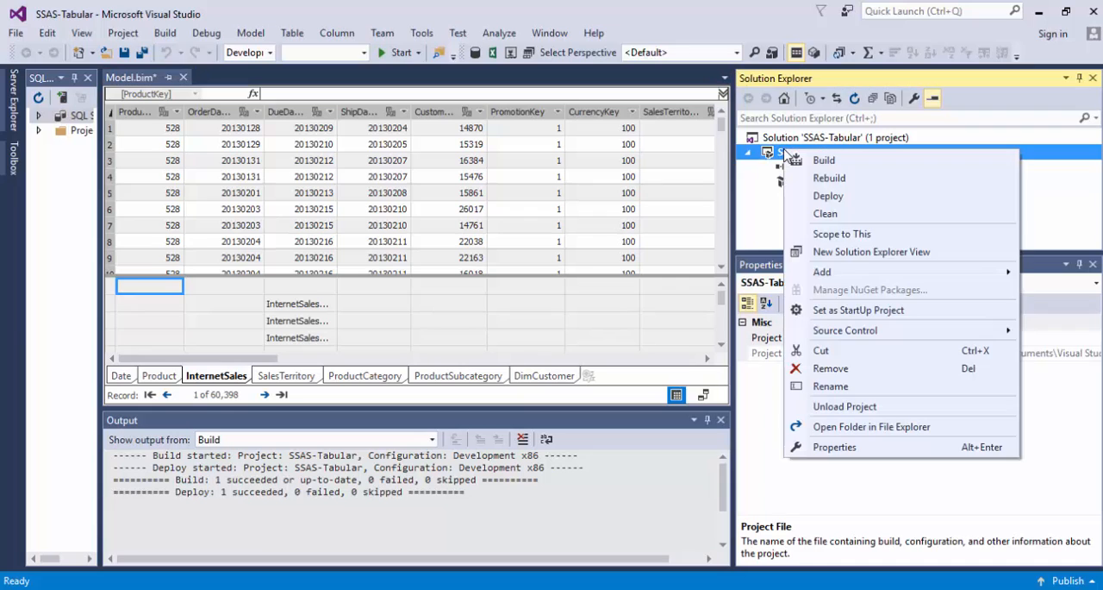
{"action": "left_click", "coordinate": [829, 197]}
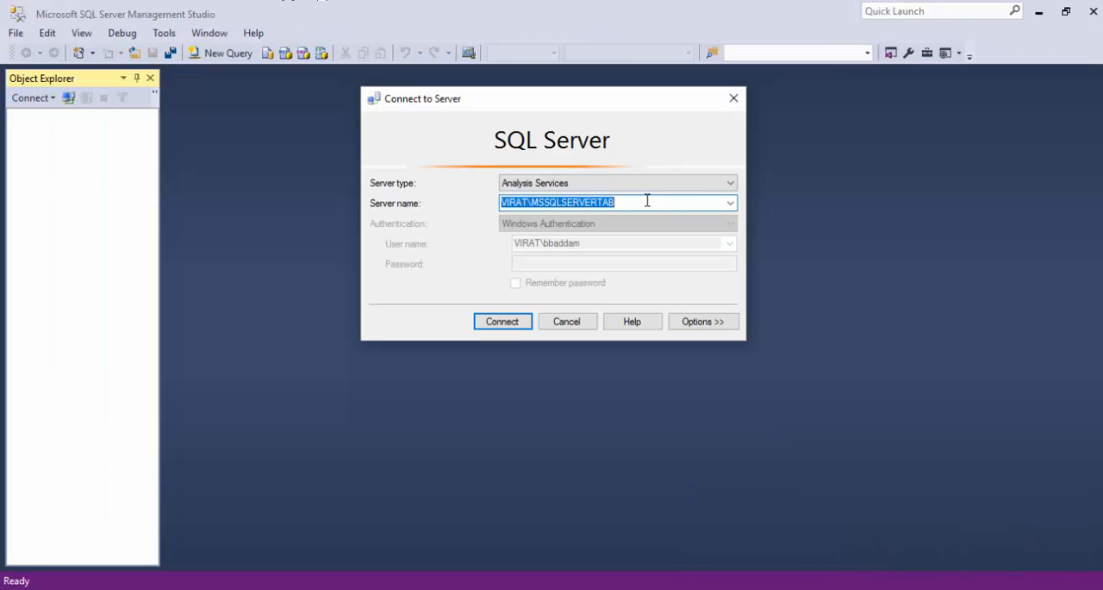
In SQL Server Management Studio, connect to the MSSQLSERVERTAB Analysis Services instance and expand the tables of the SSAS-Tabular database.
{"action": "left_click", "coordinate": [505, 323]}
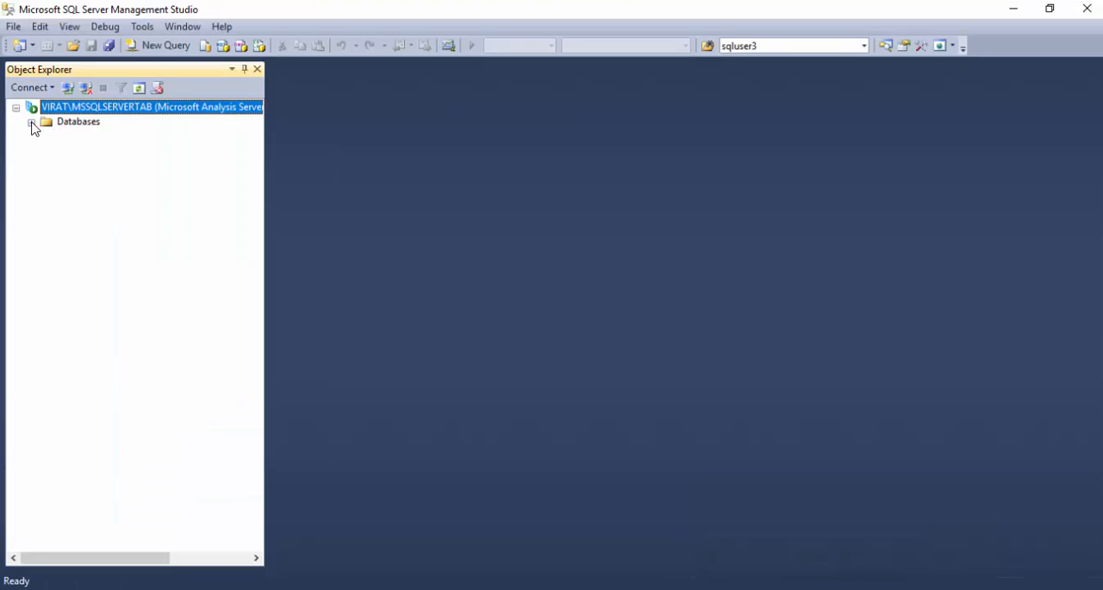
{"action": "left_click", "coordinate": [32, 124]}
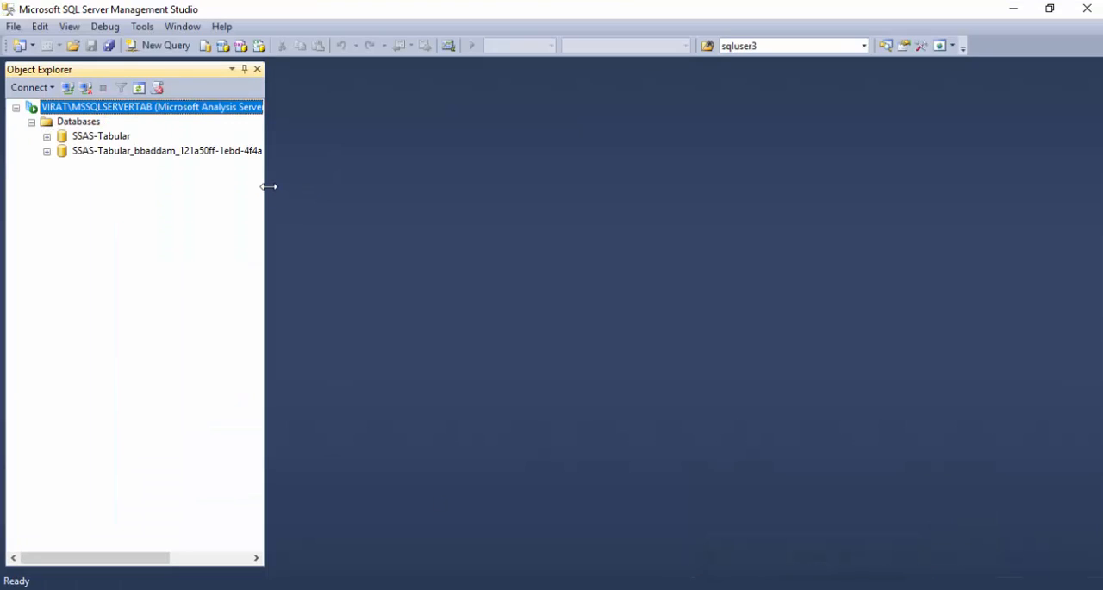
{"action": "left_click_drag", "start_coordinate": [269, 186], "coordinate": [388, 188]}
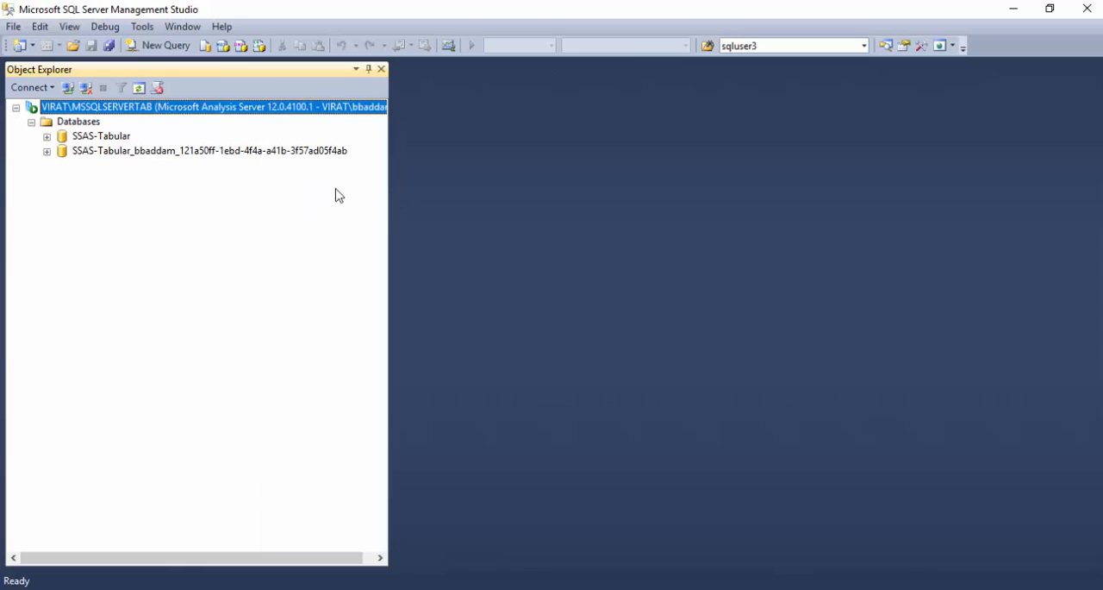
{"action": "left_click", "coordinate": [47, 138]}
{"action": "left_click", "coordinate": [62, 165]}
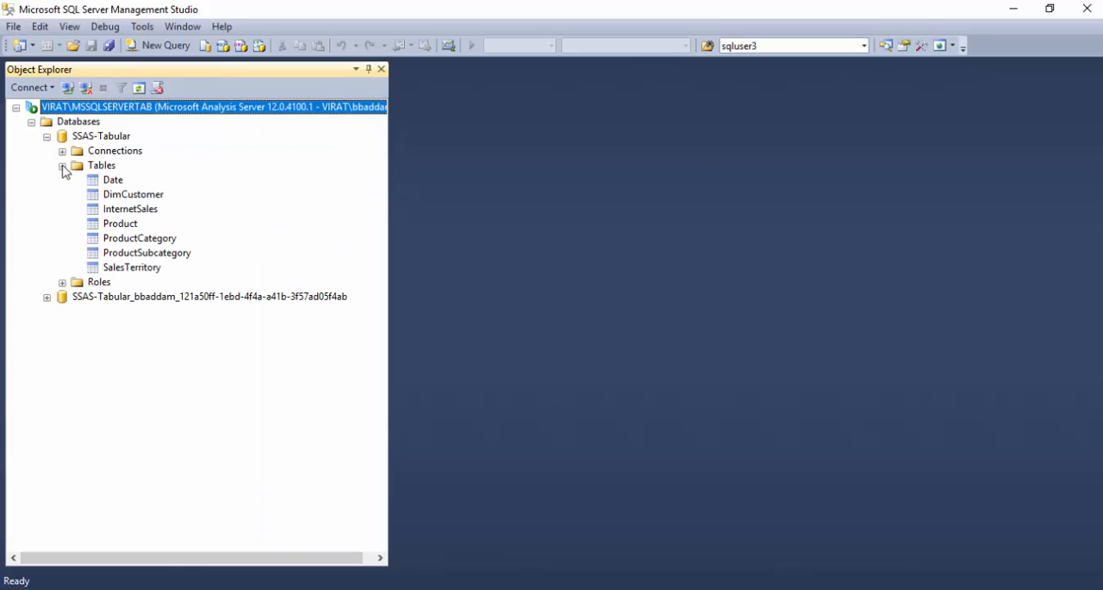
Open the partitions of the deployed InternetSales table and widen the partition name column to show the full names.
{"action": "left_click", "coordinate": [129, 211]}
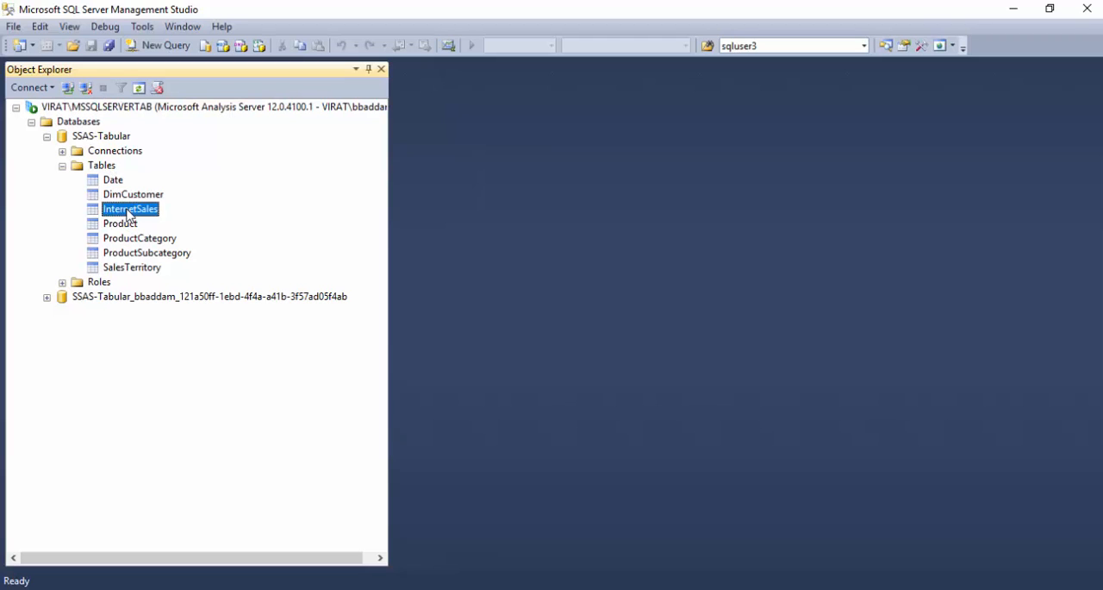
{"action": "right_click", "coordinate": [128, 212]}
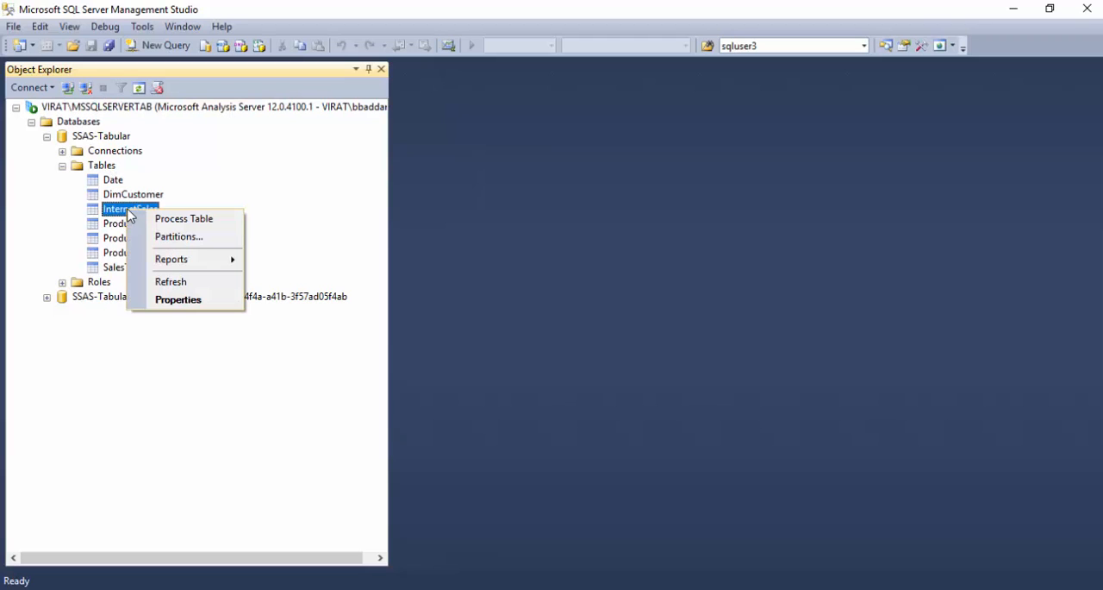
{"action": "left_click", "coordinate": [170, 239]}
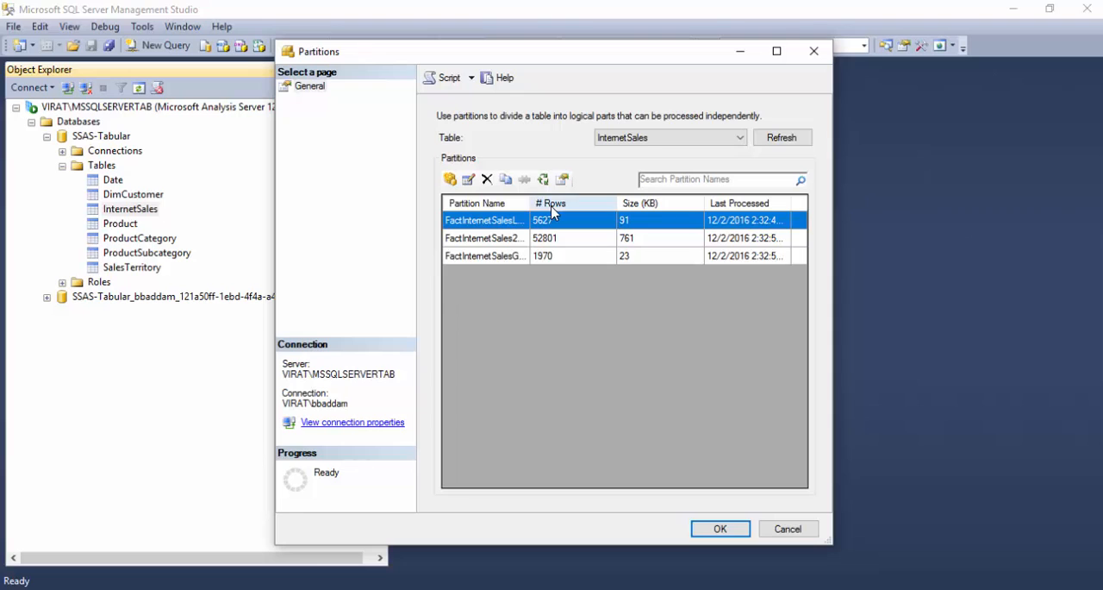
{"action": "left_click_drag", "start_coordinate": [529, 205], "coordinate": [576, 207]}
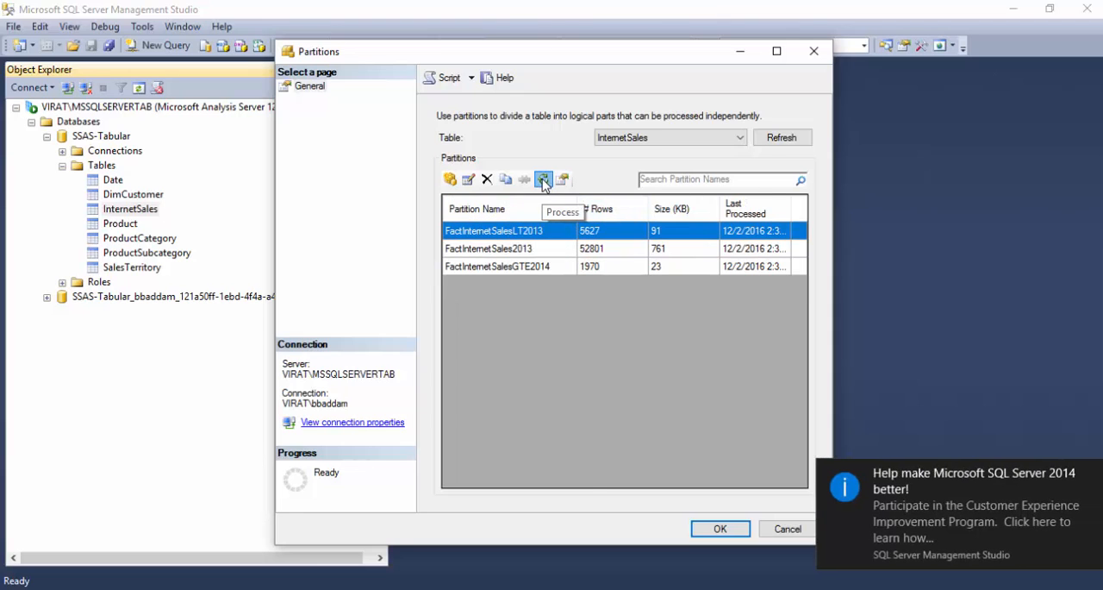
Process the FactInternetSalesLT2013, FactInternetSales2013 and FactInternetSalesGTE2014 partitions together in Process Default mode.
{"action": "left_click", "coordinate": [544, 180]}
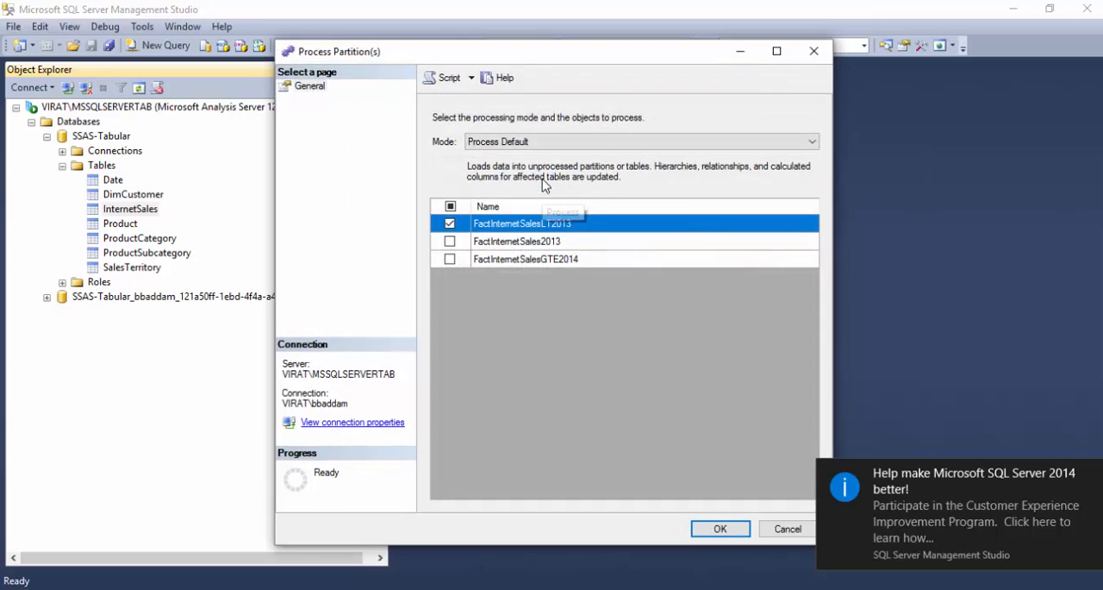
{"action": "left_click", "coordinate": [449, 242]}
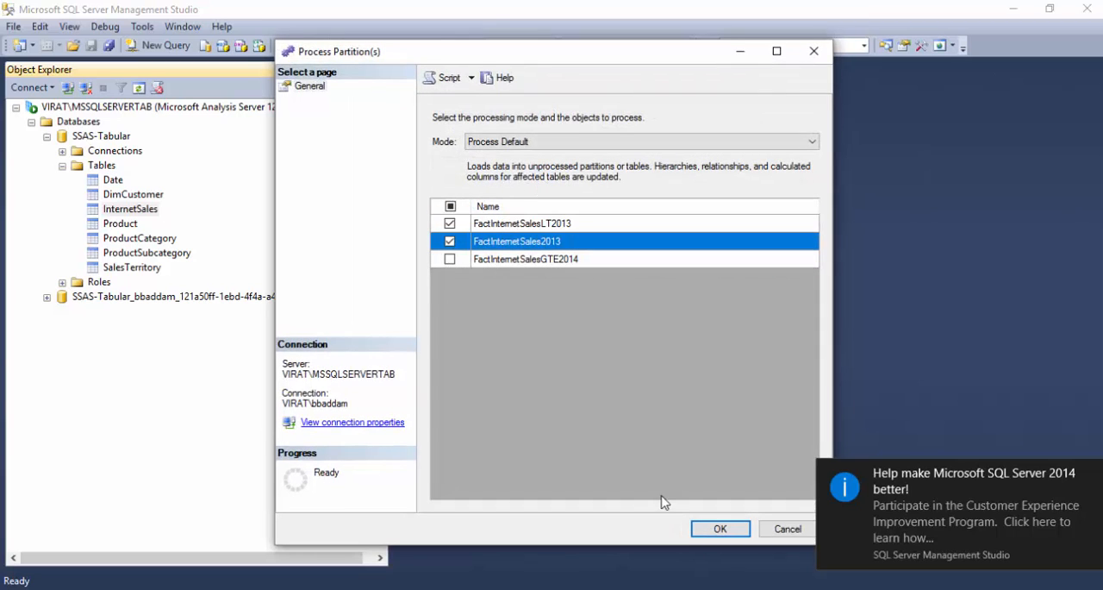
{"action": "left_click", "coordinate": [449, 259]}
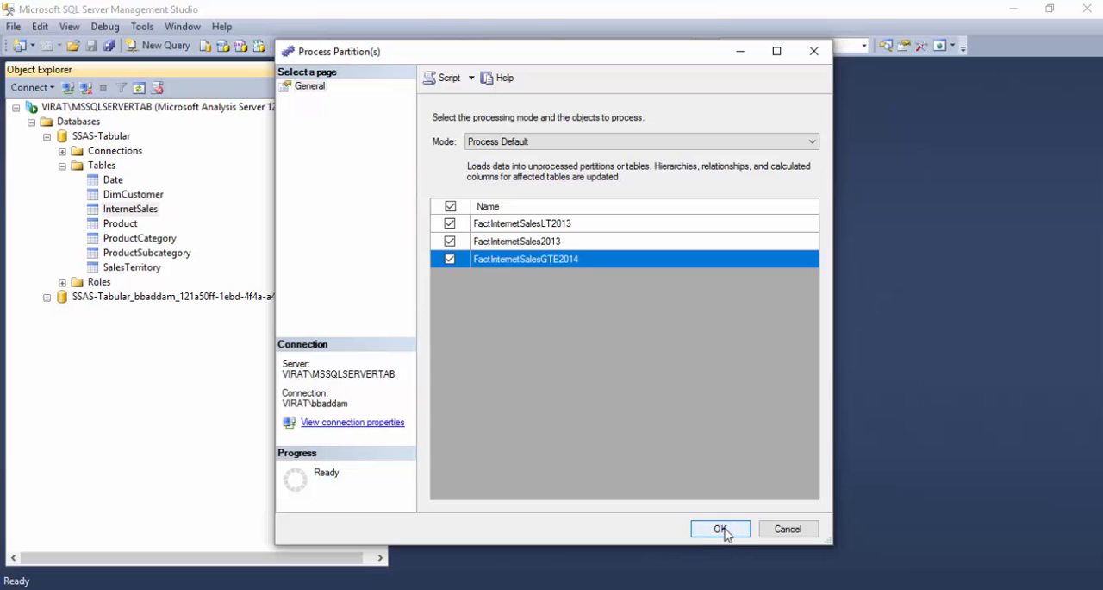
{"action": "left_click", "coordinate": [724, 531]}
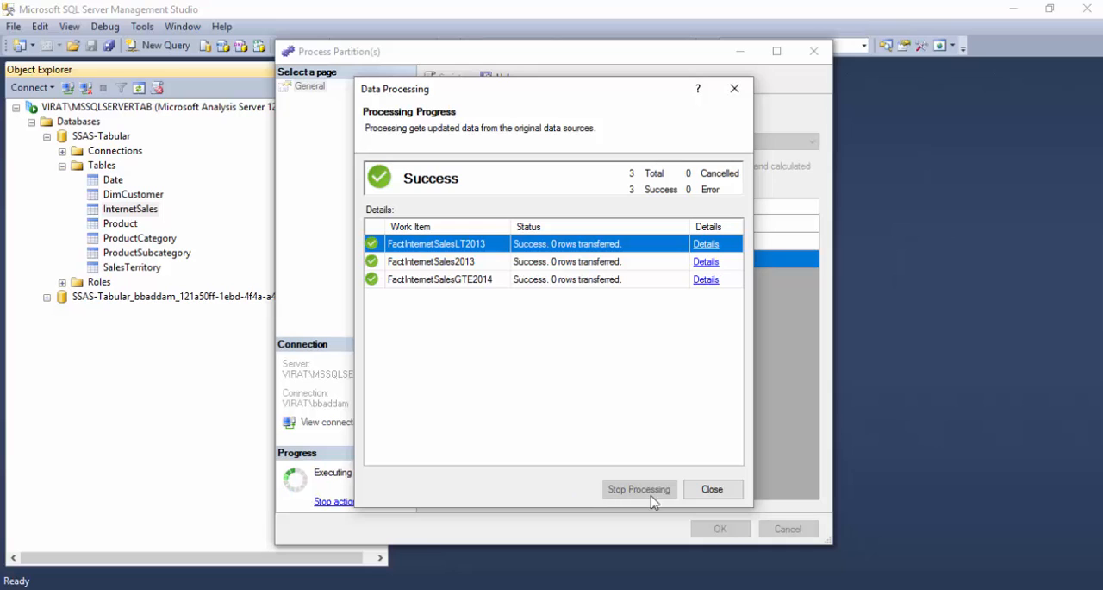
{"action": "left_click", "coordinate": [712, 489]}
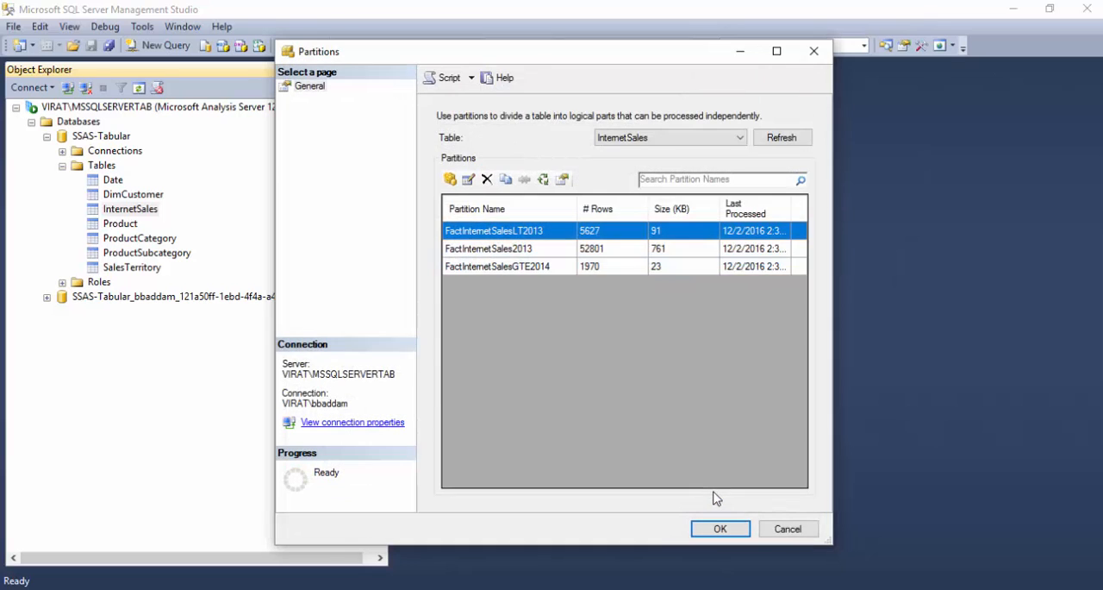
Process only the FactInternetSalesGTE2014 partition in Process Default mode and close the InternetSales partitions dialog.
{"action": "left_click", "coordinate": [543, 179]}
{"action": "left_click", "coordinate": [450, 224]}
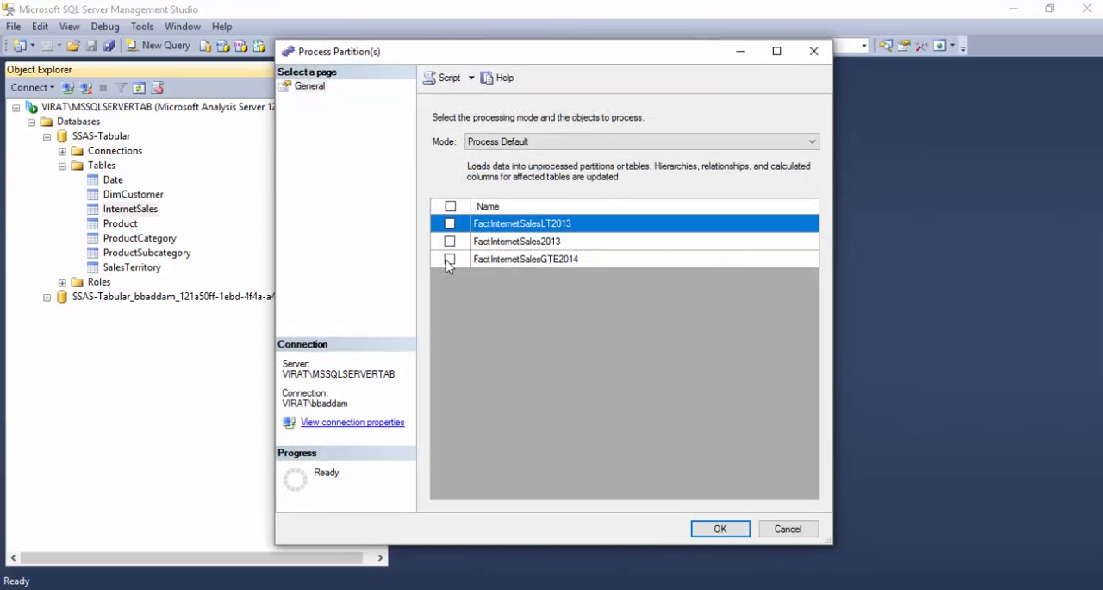
{"action": "left_click", "coordinate": [449, 260]}
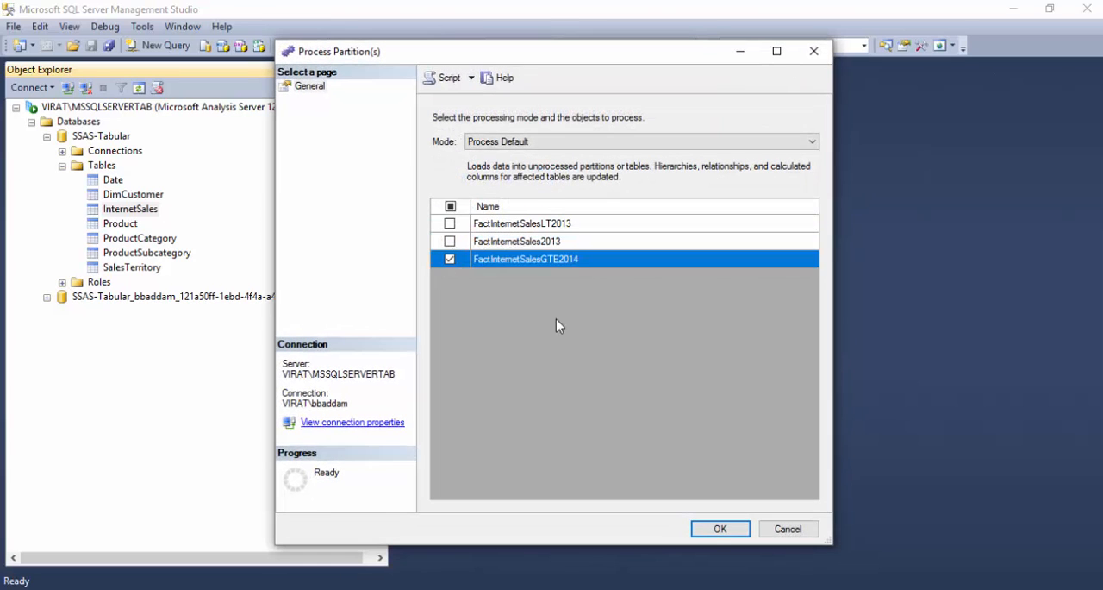
{"action": "left_click", "coordinate": [714, 533]}
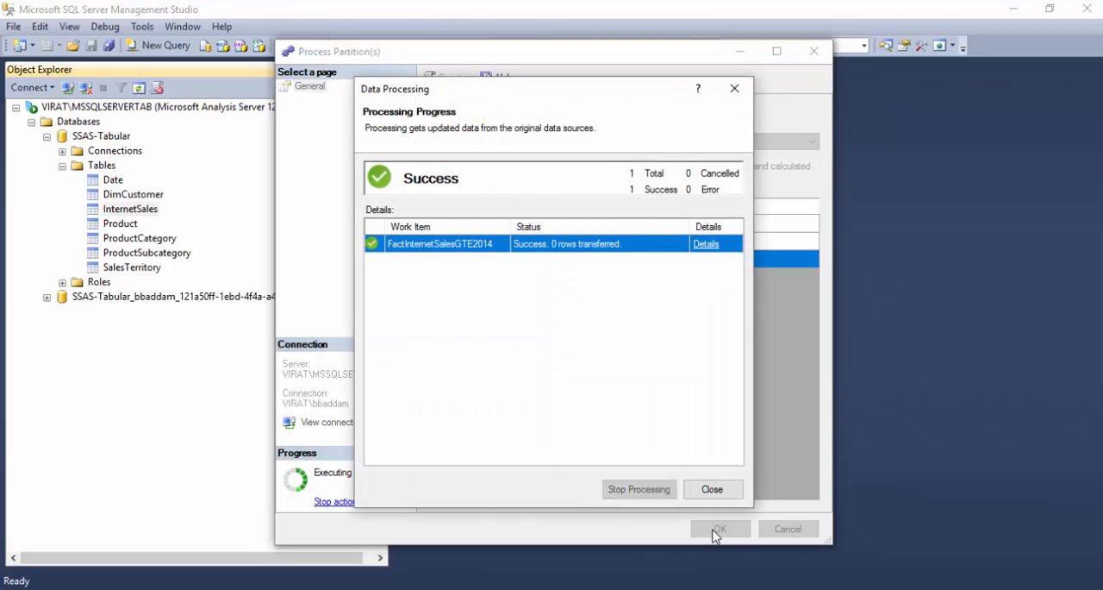
{"action": "left_click", "coordinate": [719, 488]}
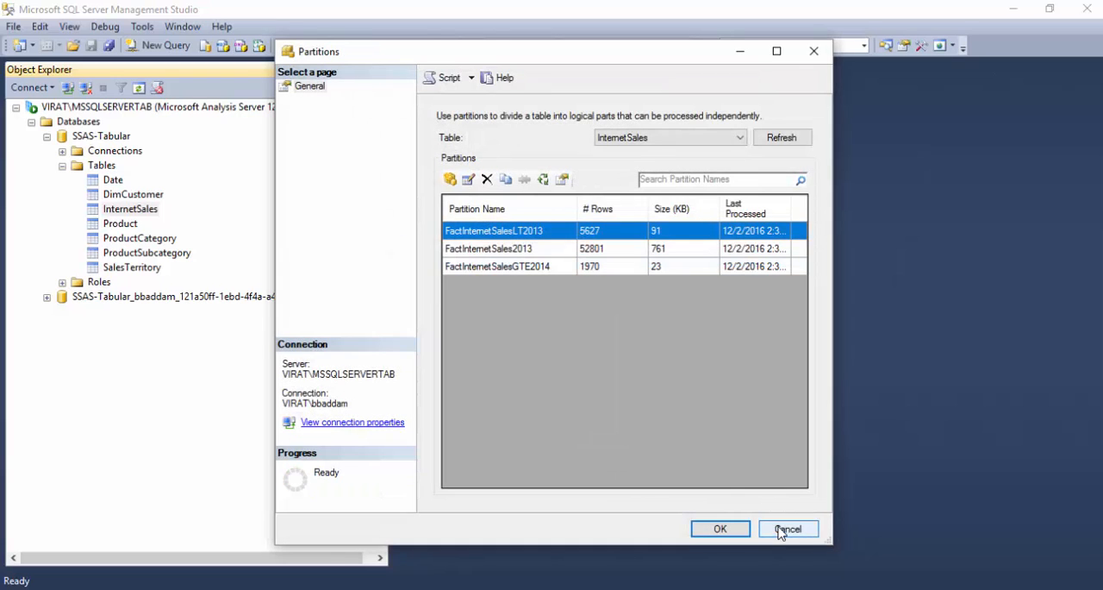
{"action": "left_click", "coordinate": [780, 530]}
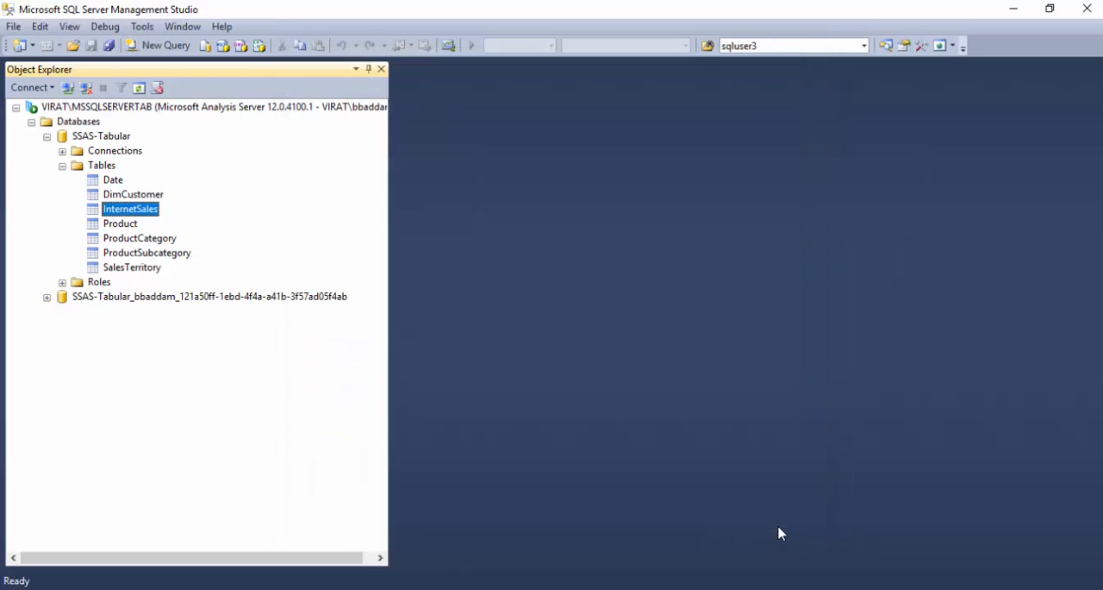